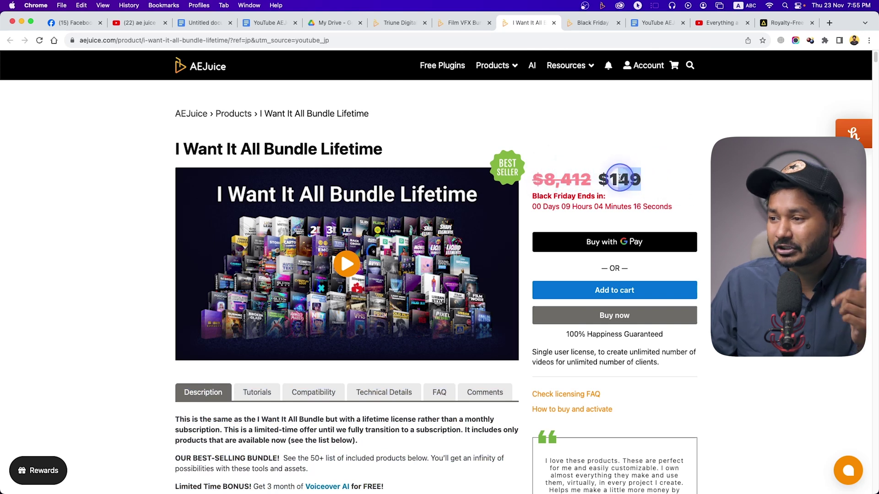
Browse the AEJuice bundle's product list, open the Black Friday page, then minimize the browser
scroll(308, 217, "down", 10)
scroll(308, 224, "down", 10)
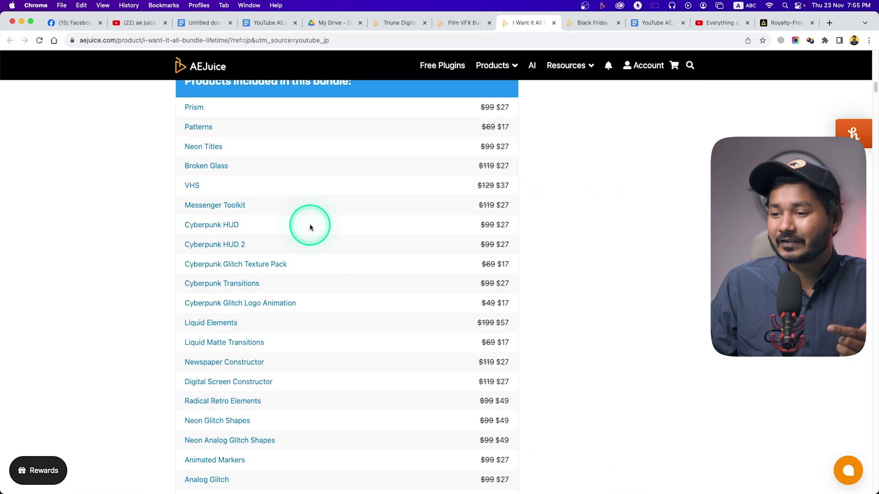
scroll(269, 141, "down", 7)
scroll(272, 169, "down", 7)
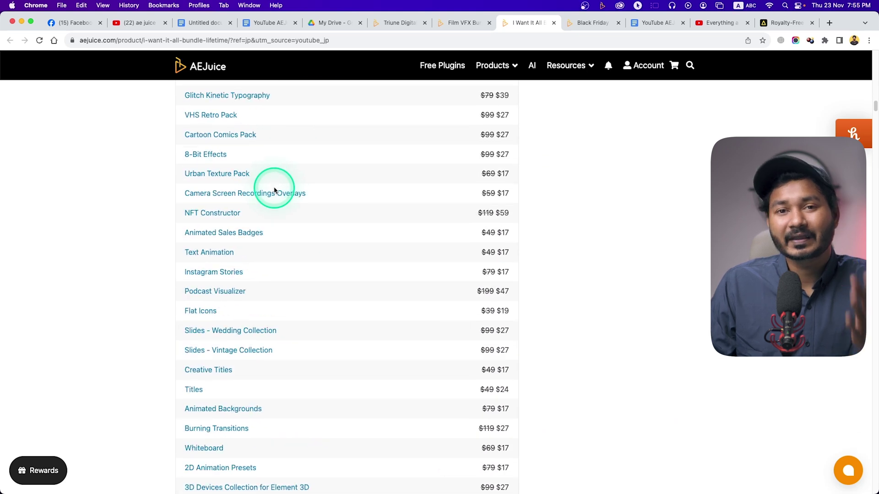
scroll(274, 190, "down", 10)
scroll(278, 198, "down", 5)
scroll(283, 196, "up", 12)
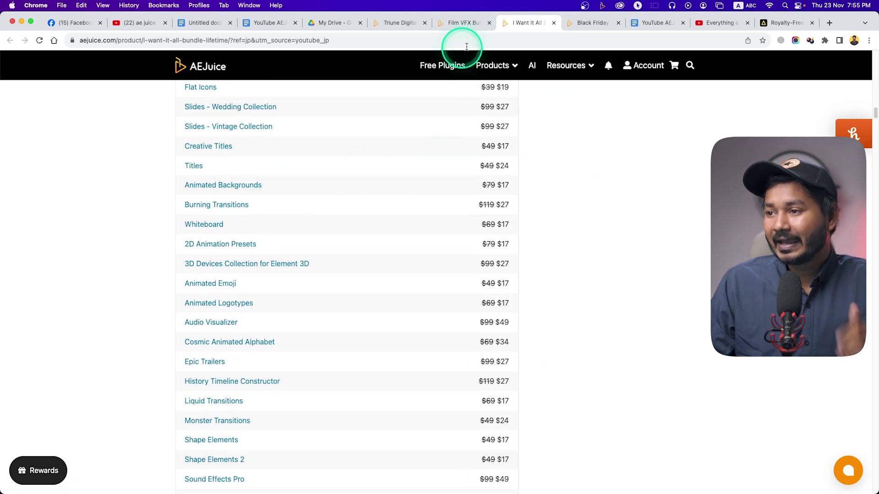
left_click(571, 28)
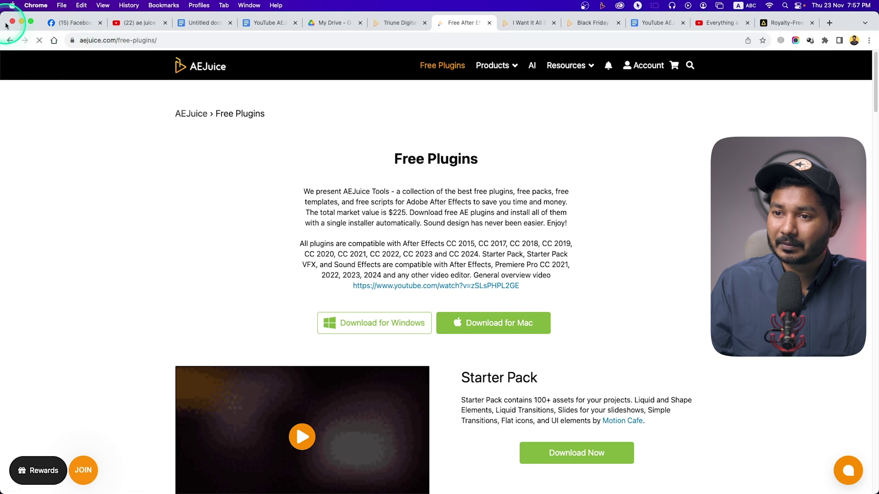
left_click(21, 22)
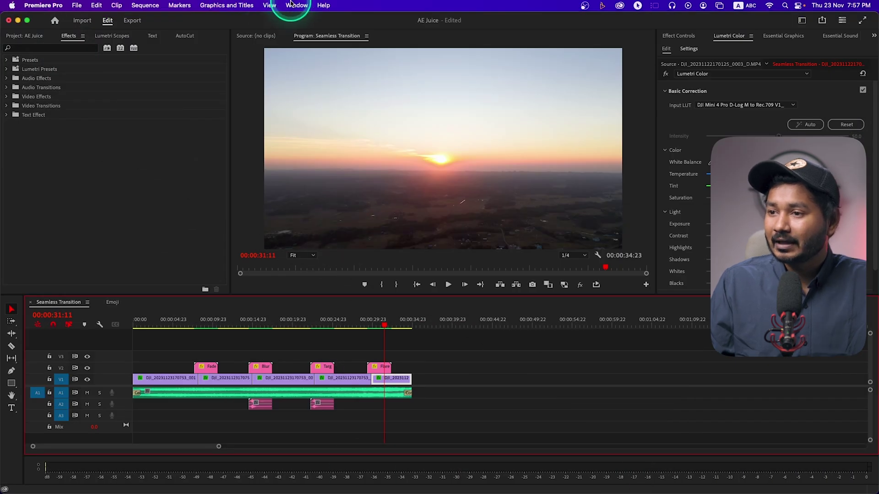
Launch the AEJuice Pack Manager 4 extension from Window > Extensions
left_click(293, 6)
mouse_move(310, 42)
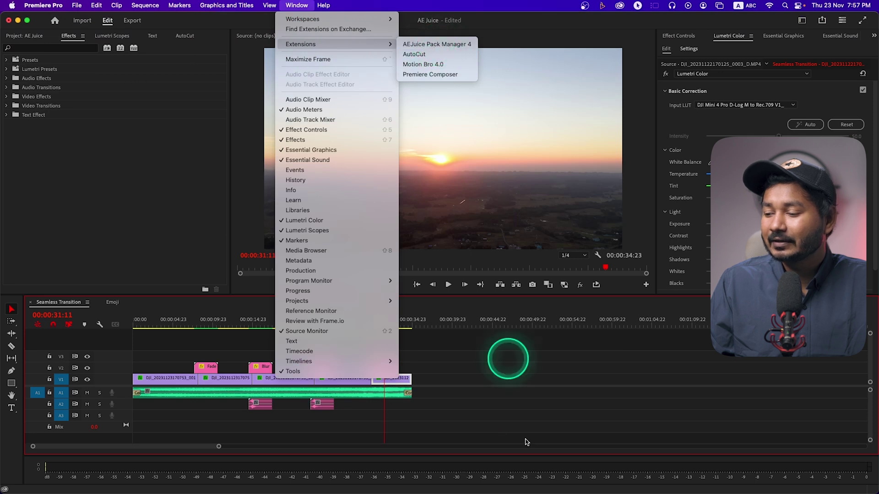
left_click(566, 492)
mouse_move(568, 490)
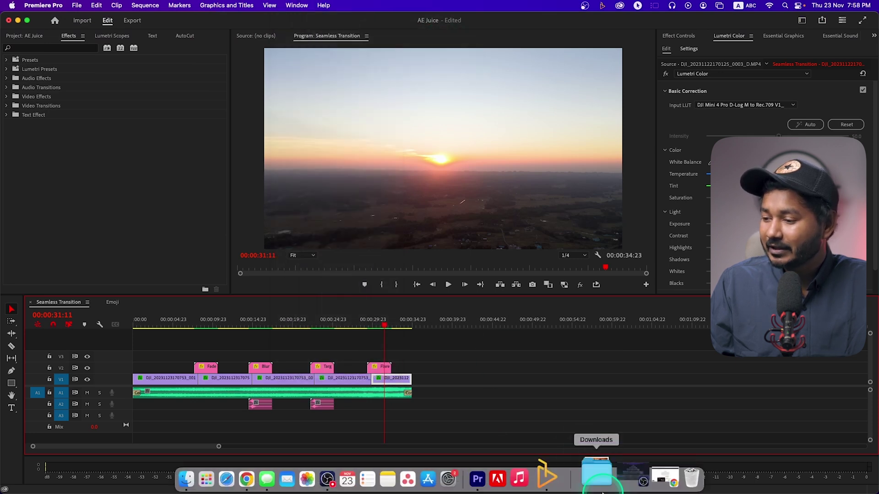
left_click(225, 57)
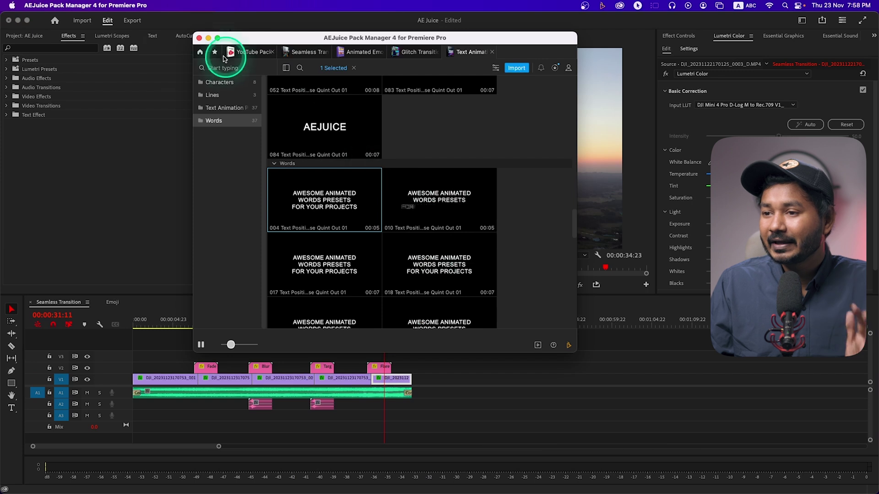
Go to the pack manager's home view and check the account options menu
left_click(201, 51)
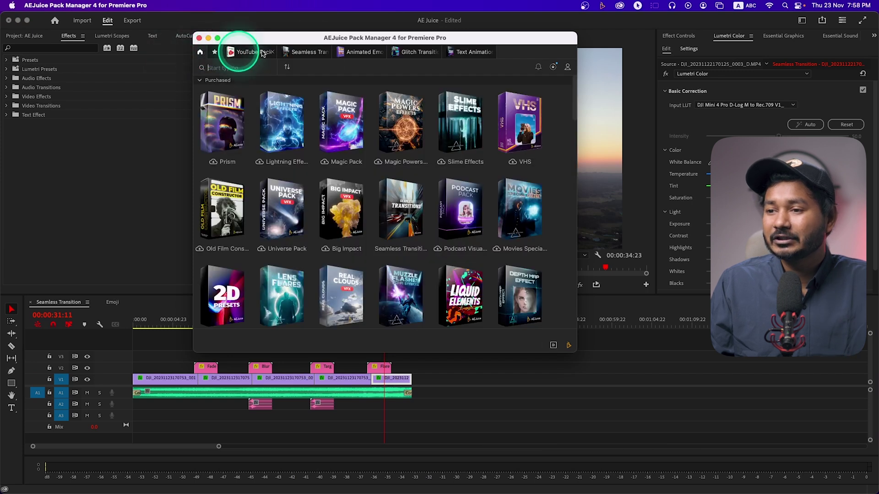
left_click(567, 67)
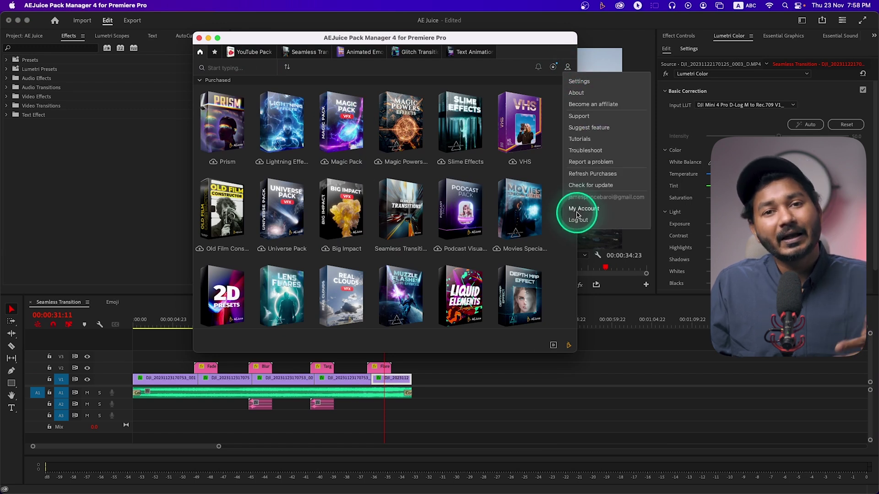
left_click(535, 166)
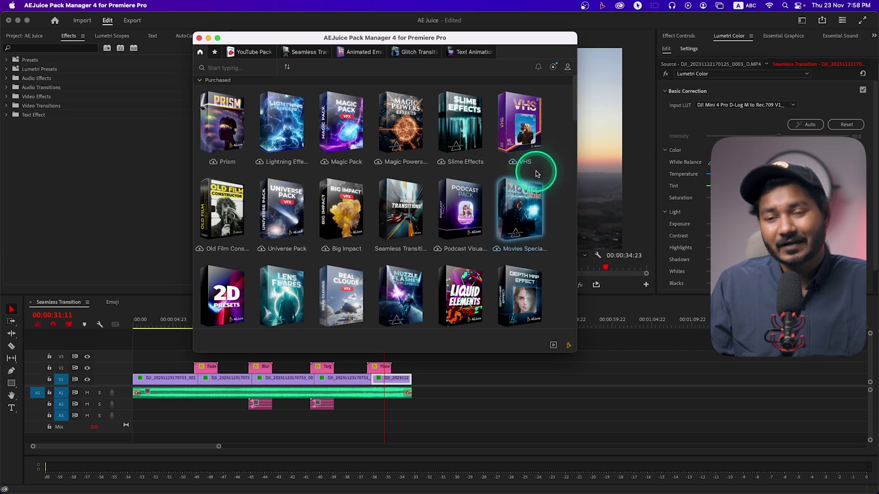
Collapse Purchased, open the free Sound Effects pack, and return to the home view
left_click(204, 82)
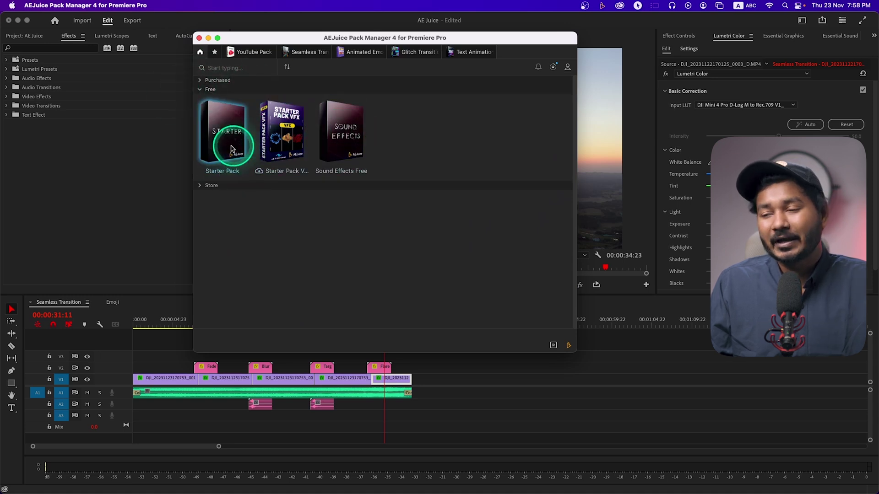
left_click(354, 125)
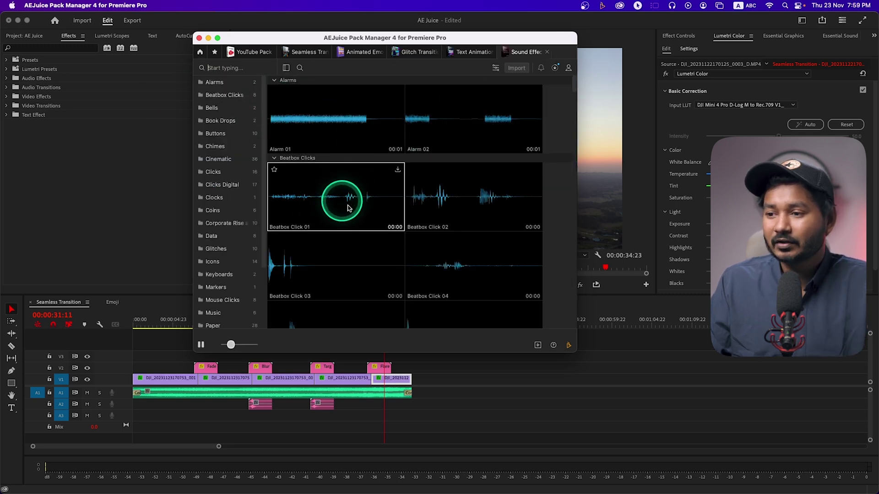
left_click(199, 54)
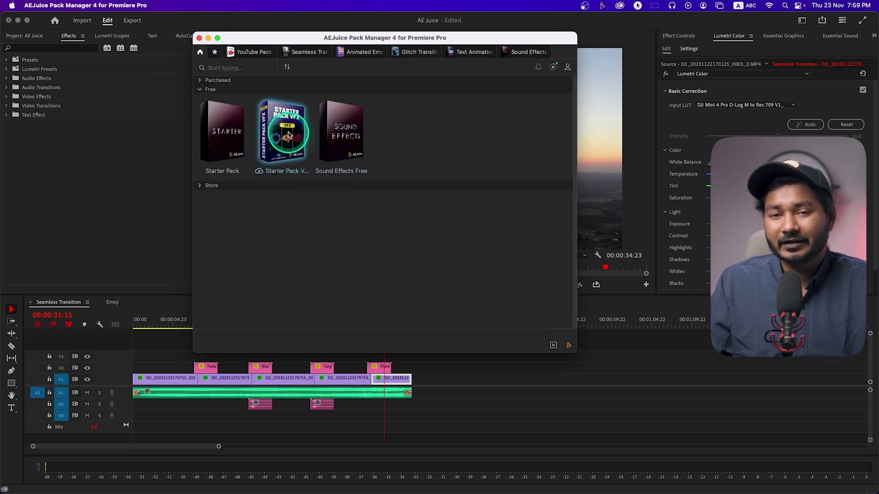
Browse the Starter Pack, then close it and return to the home view
left_click(234, 148)
scroll(364, 192, "down", 3)
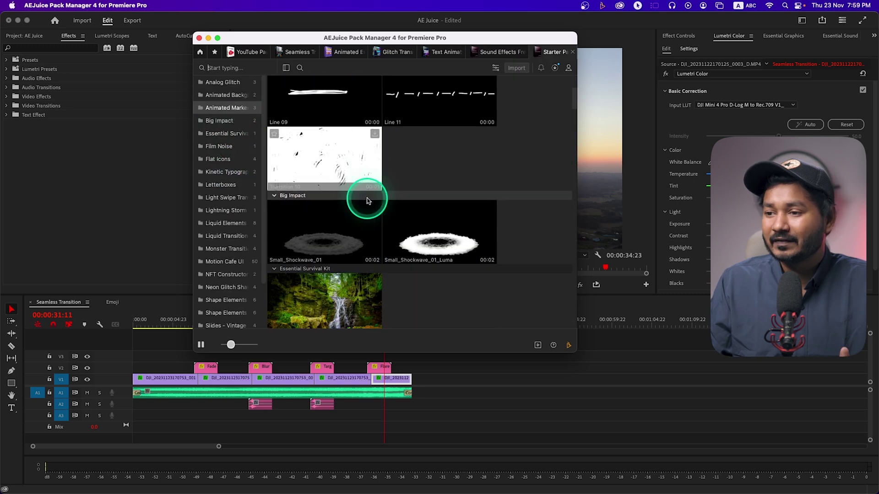
scroll(376, 215, "up", 5)
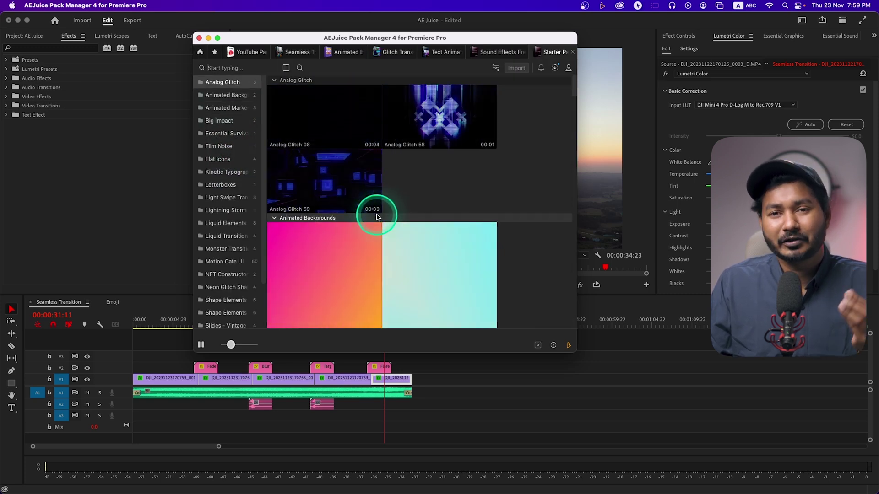
scroll(428, 213, "down", 5)
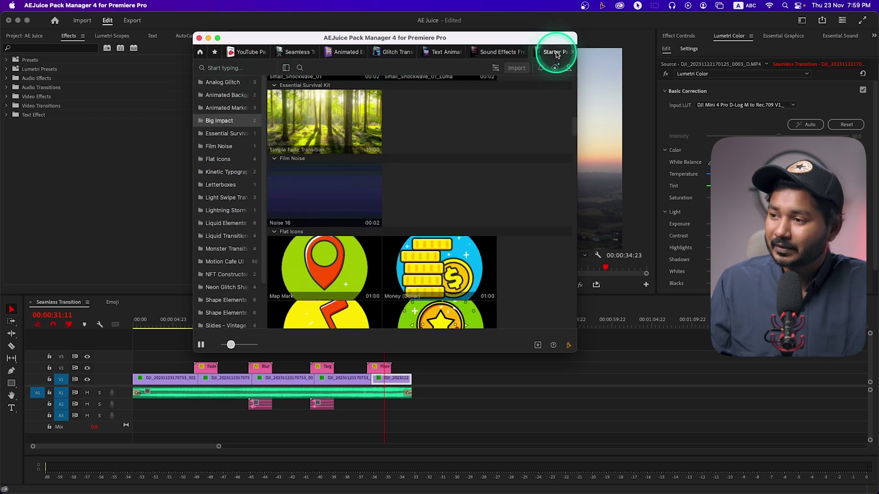
left_click(572, 52)
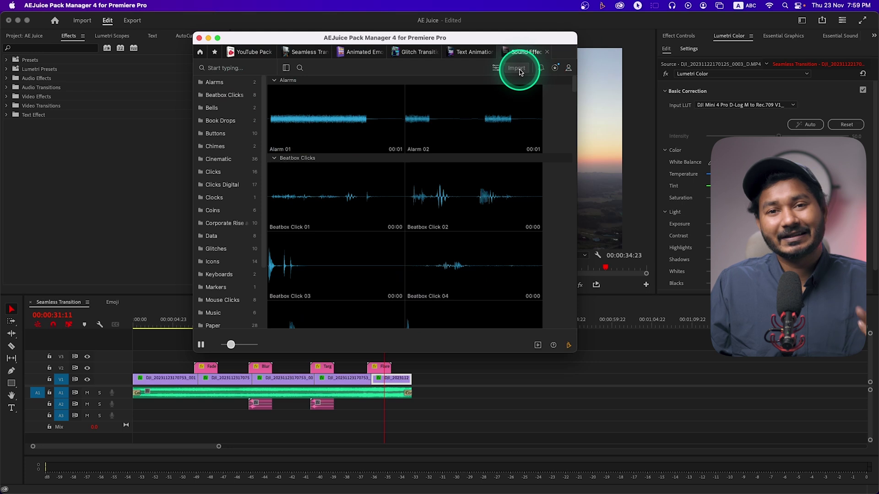
left_click(200, 52)
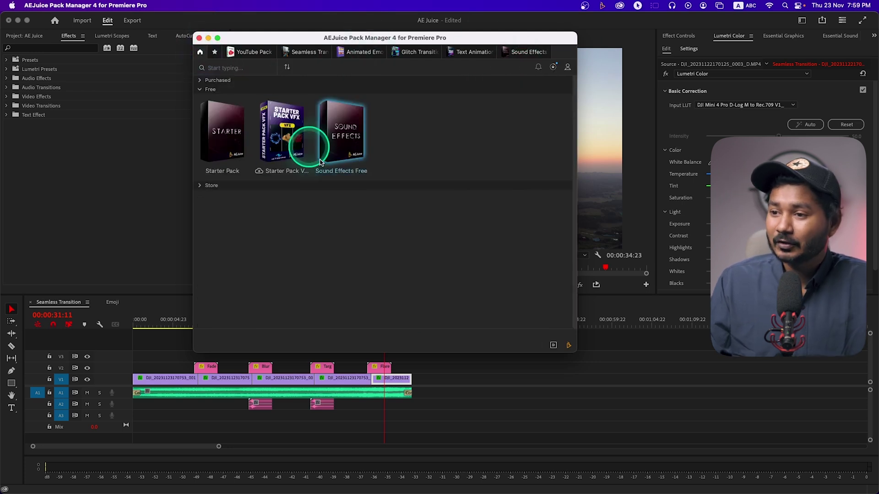
Expand the Purchased section and scroll through the purchased pack grid
left_click(204, 81)
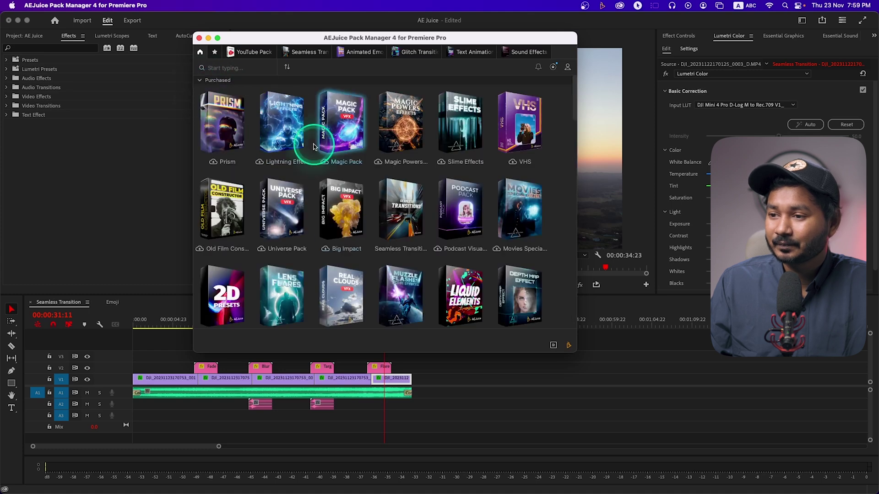
scroll(348, 195, "down", 5)
scroll(350, 197, "down", 5)
scroll(357, 199, "down", 5)
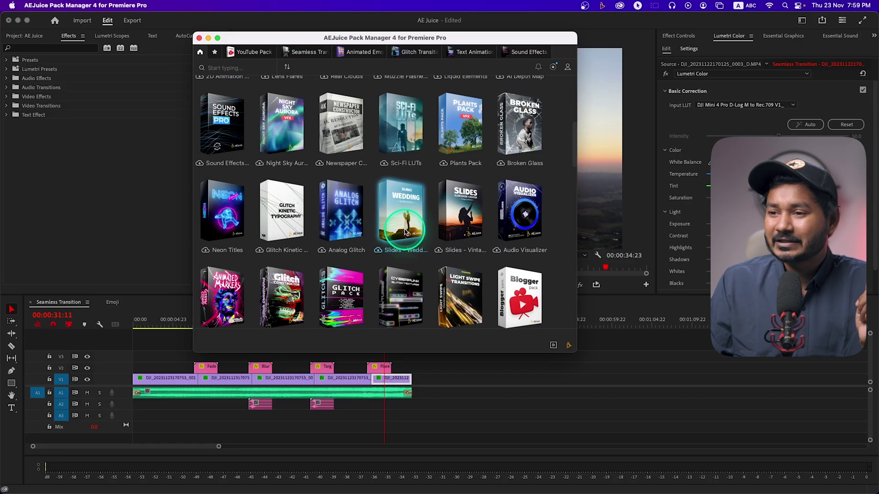
scroll(404, 232, "up", 3)
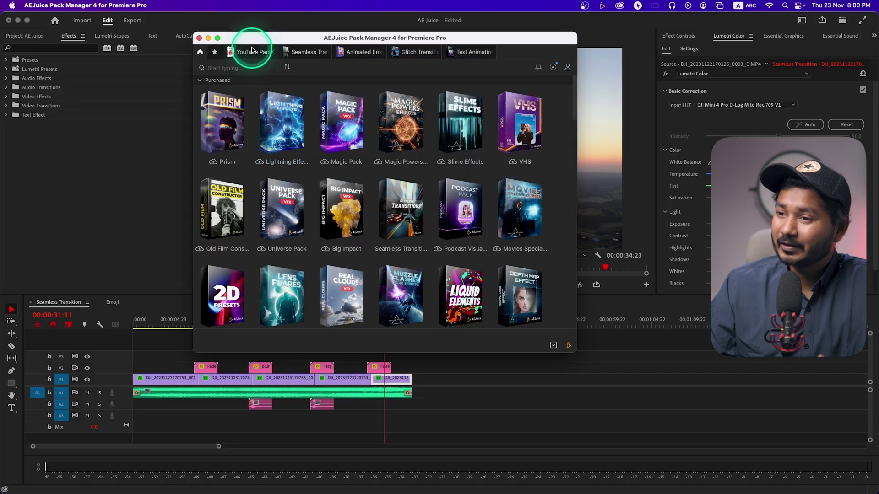
Browse the YouTube, Seamless Transition, Animated Emoji, Glitch and Text Animation packs, then pick Subscribe Element 15
left_click(253, 51)
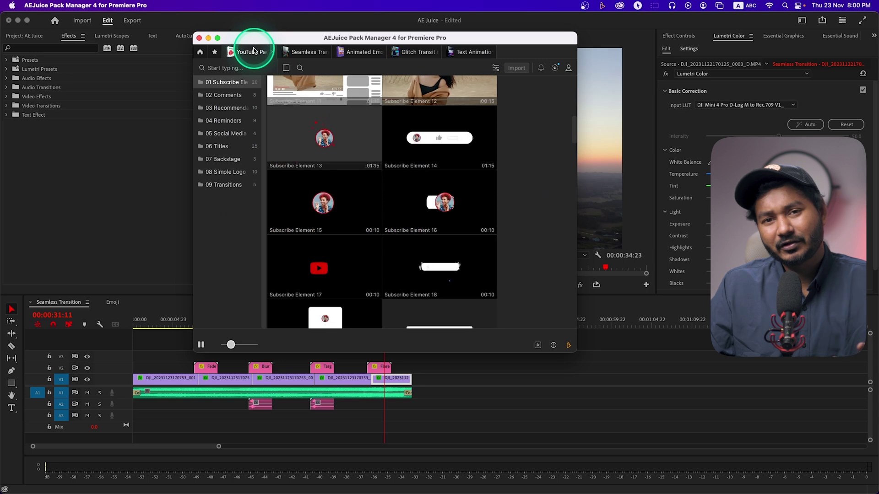
left_click(298, 53)
left_click(355, 53)
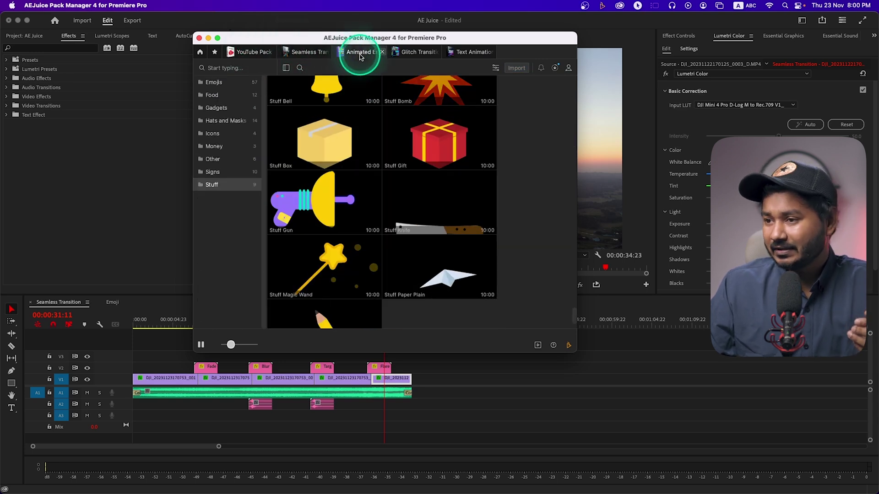
left_click(402, 54)
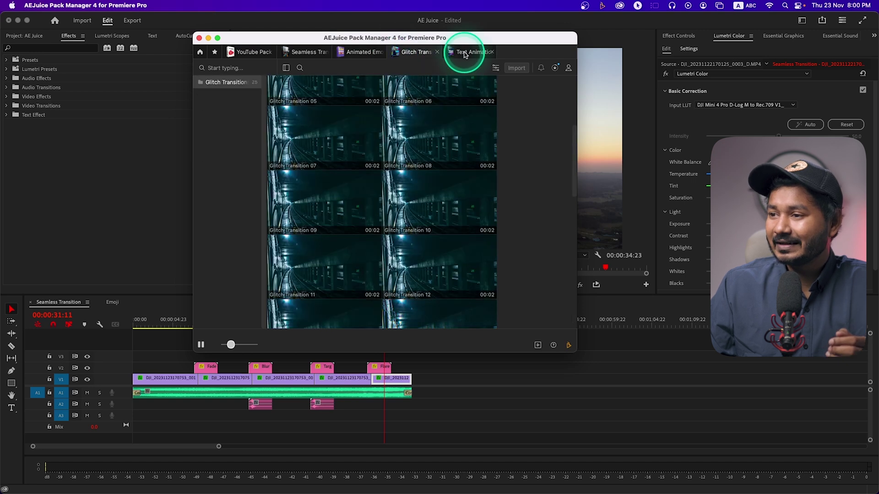
left_click(464, 54)
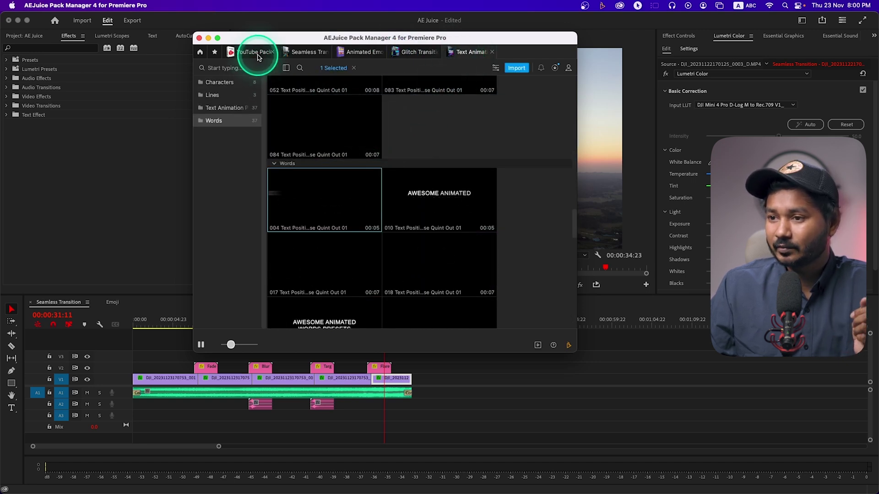
left_click(259, 57)
left_click(334, 212)
Check the drone sequence's end and park the playhead at 00:00:19:14
left_click(429, 368)
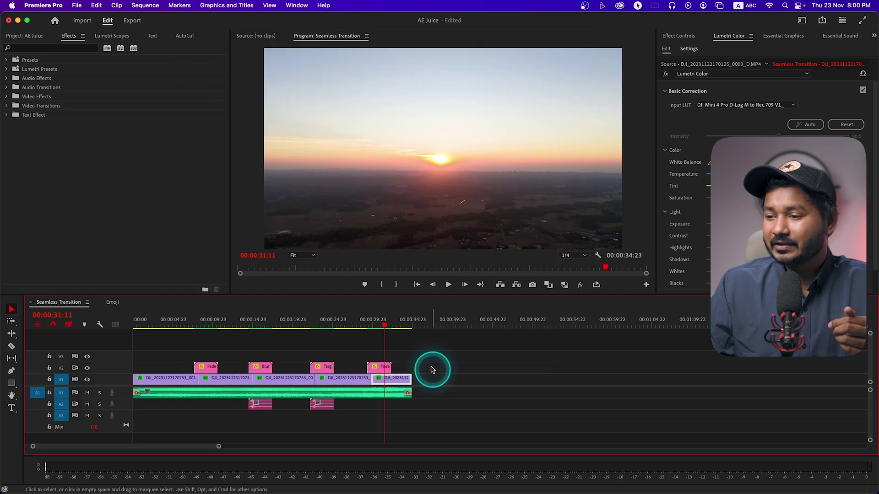
left_click_drag(401, 325, 410, 326)
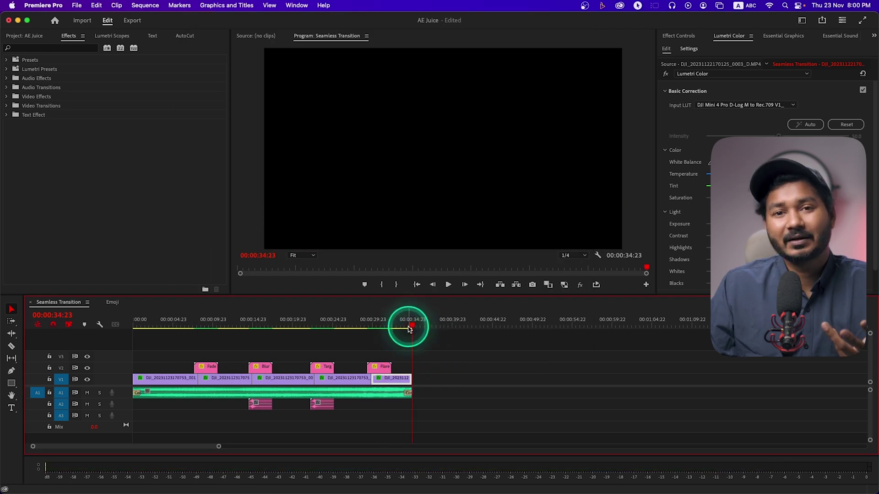
left_click_drag(302, 326, 288, 325)
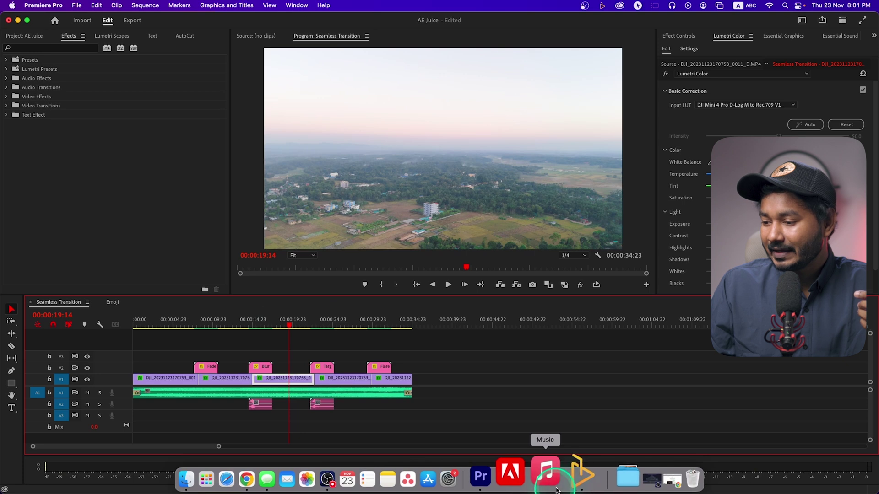
left_click(576, 476)
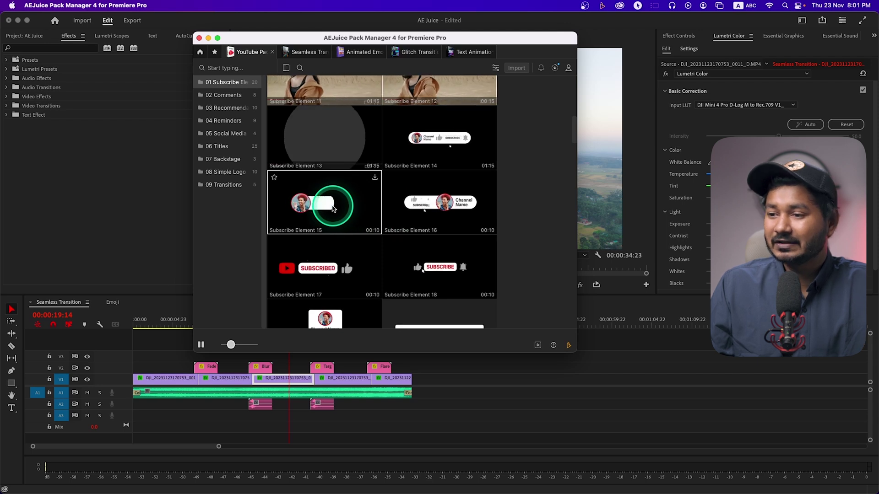
Import Subscribe Element 15 onto V3, shift it to 00:00:19:14, and preview it
left_click(311, 214)
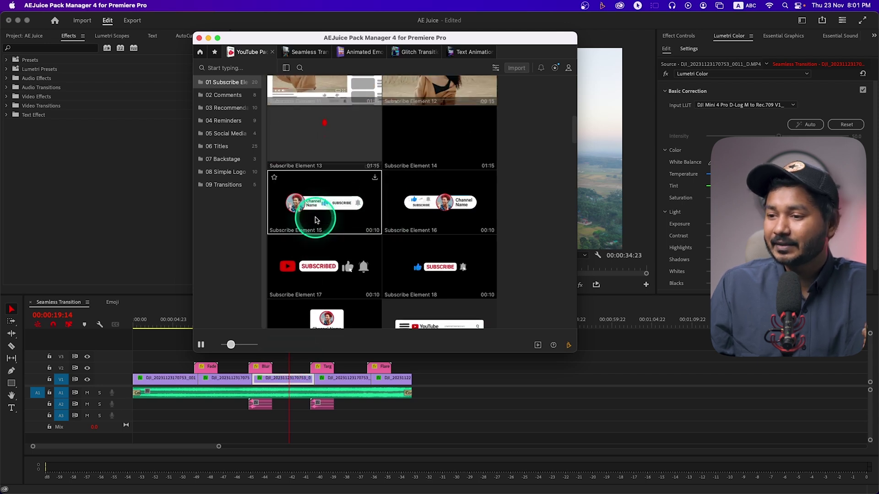
double_click(315, 212)
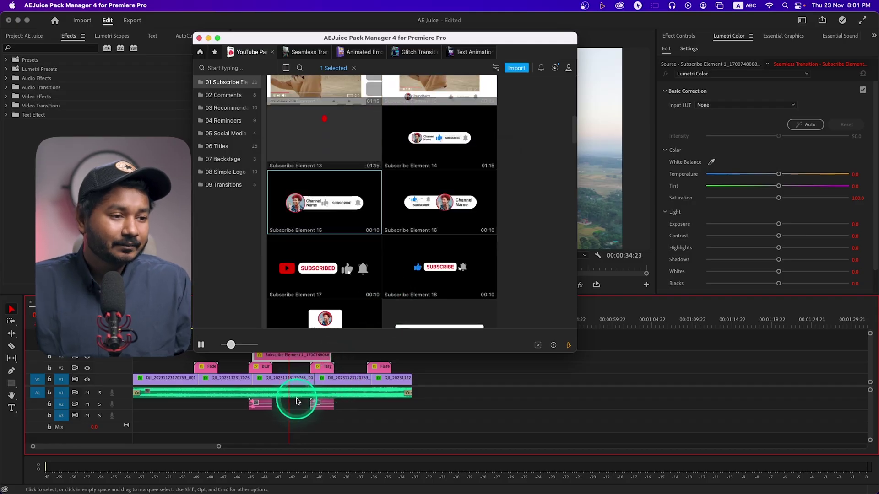
left_click(296, 401)
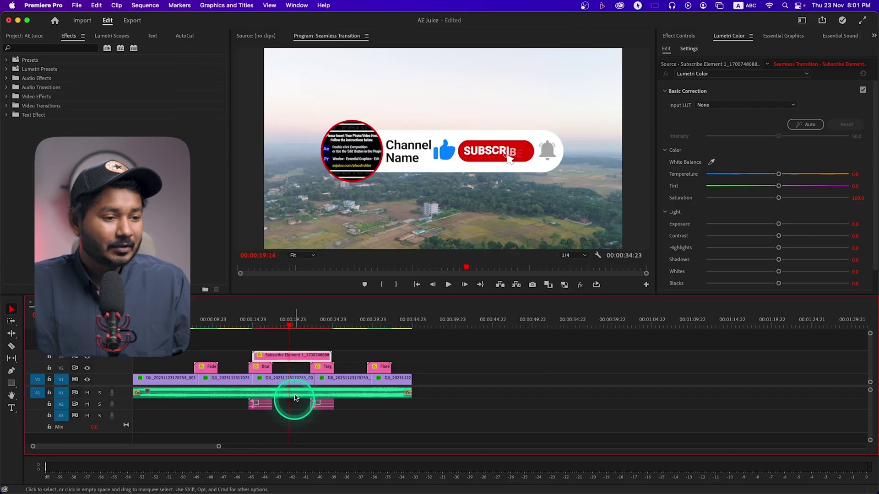
left_click_drag(284, 363, 318, 358)
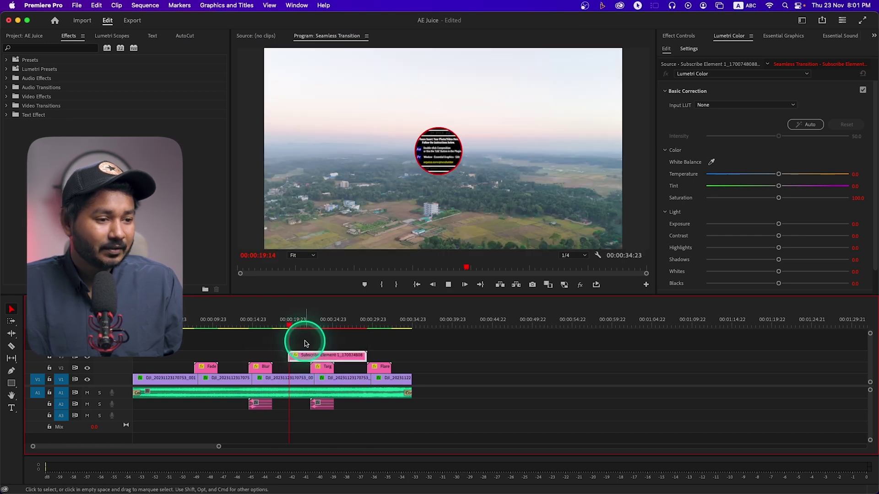
key("space")
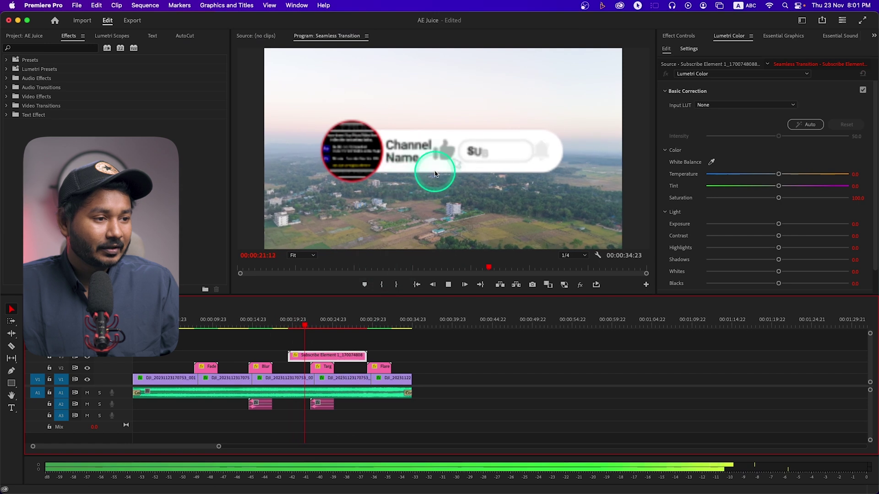
key("space")
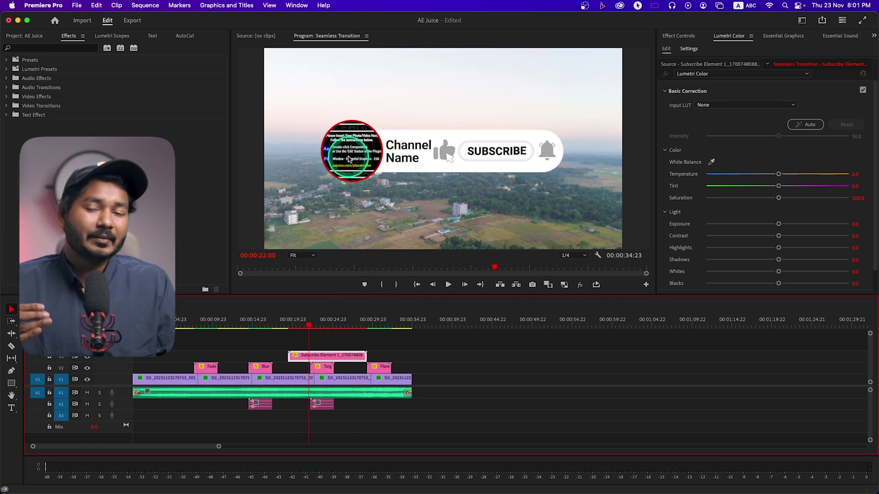
Replace the subscribe graphic's round placeholder with a portrait photo via Essential Graphics
double_click(343, 354)
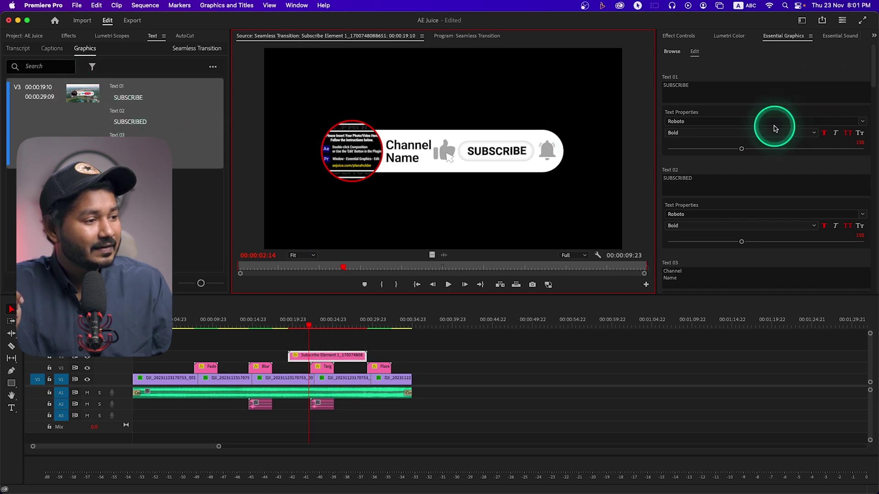
scroll(775, 119, "down", 10)
scroll(773, 171, "up", 5)
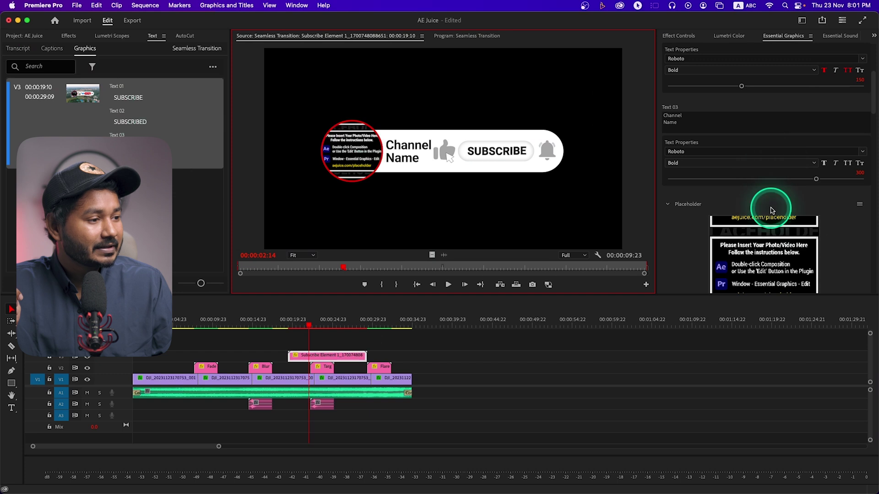
left_click(860, 206)
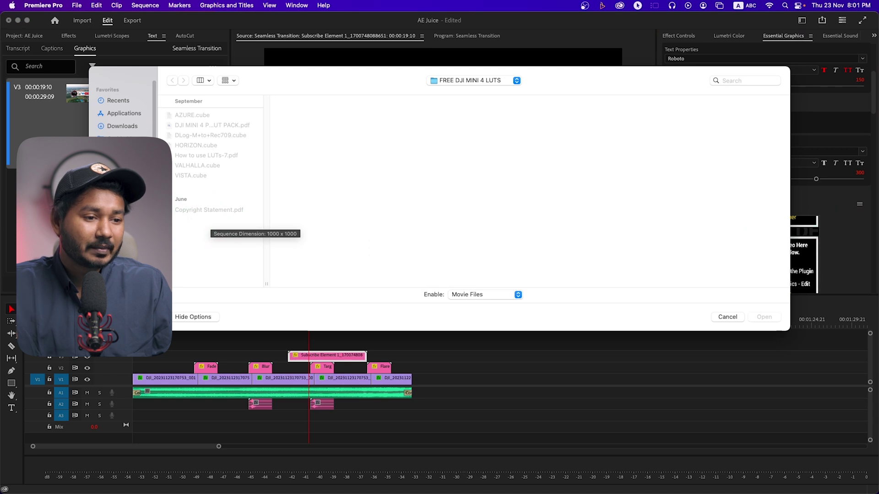
left_click(115, 201)
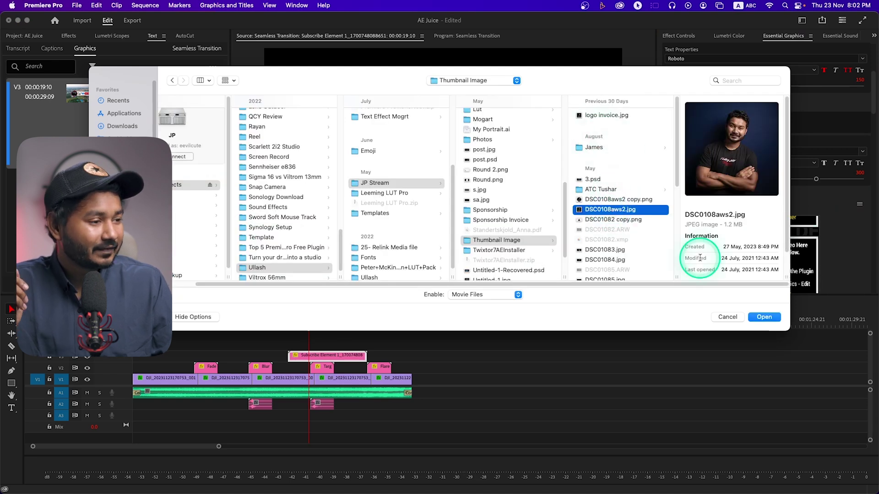
left_click(757, 317)
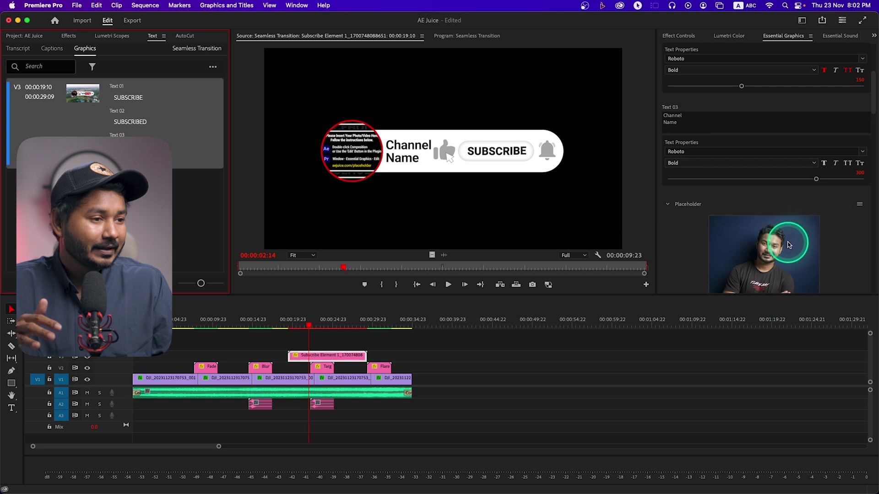
Preview the graphic with the new photo and select the Channel Name text
left_click(293, 325)
key("space")
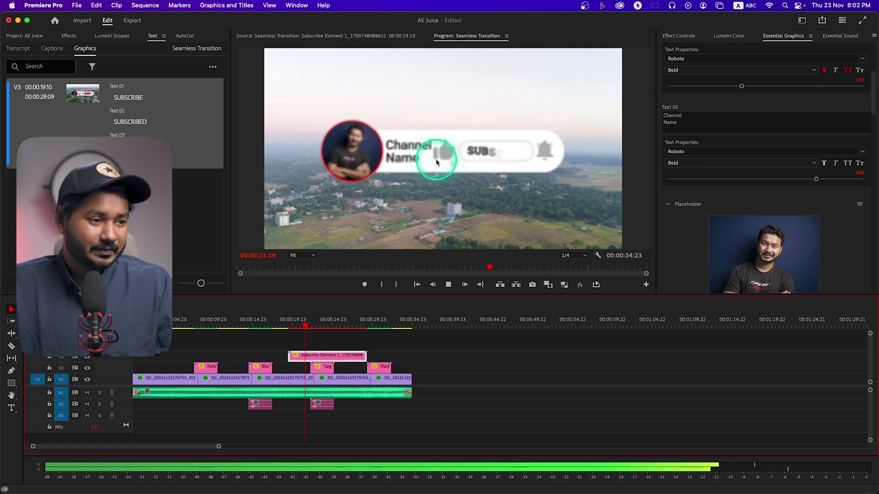
key("space")
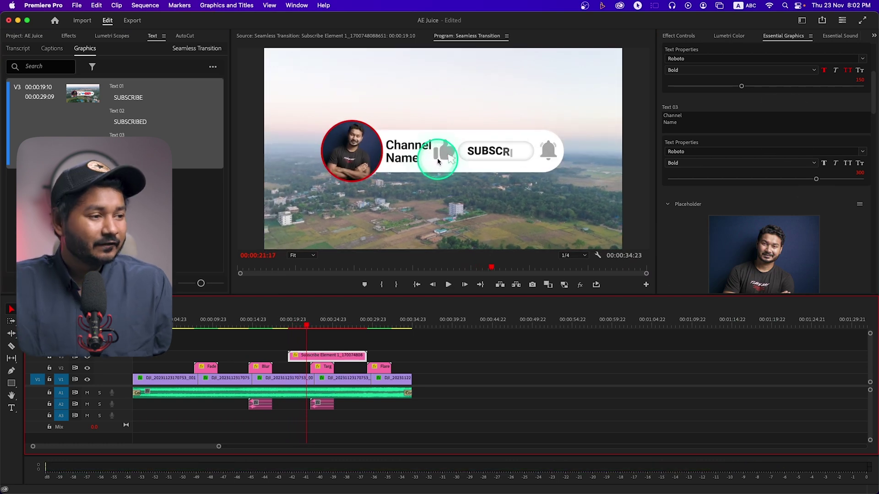
left_click(782, 124)
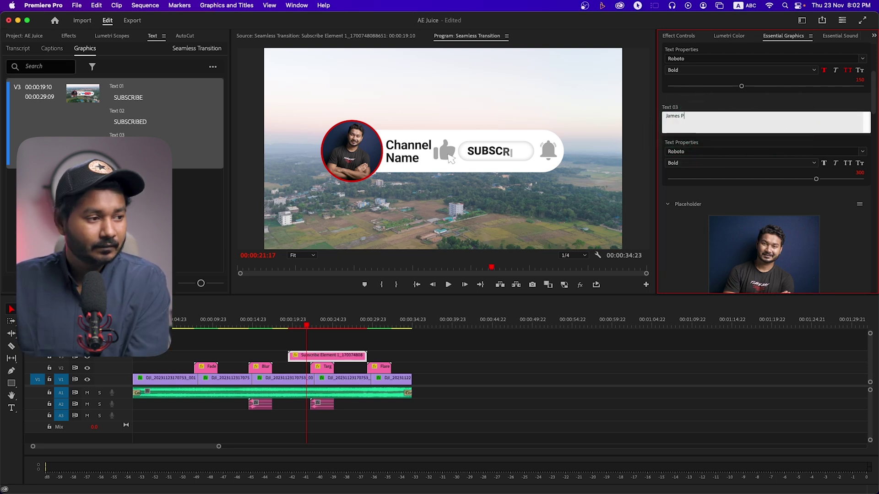
Replace the Channel Name text with the creator's name across two lines
scroll(766, 160, "up", 5)
left_click(698, 96)
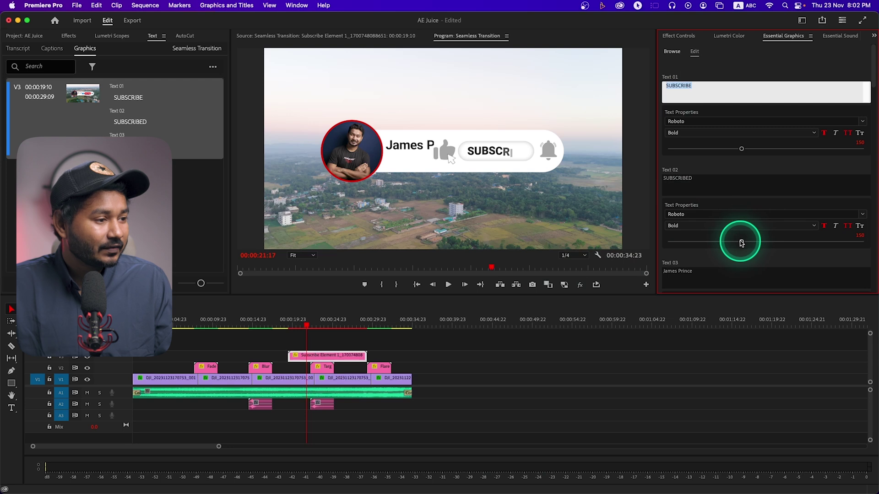
scroll(734, 185, "down", 4)
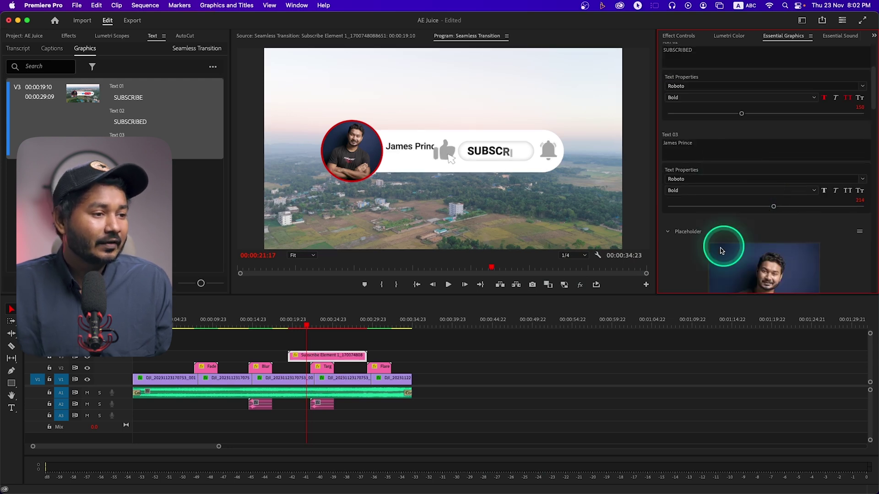
left_click(675, 142)
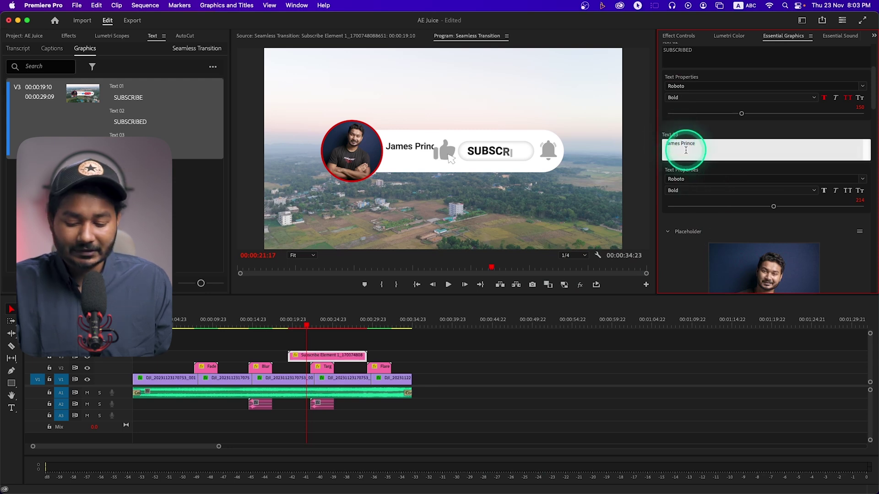
left_click(622, 357)
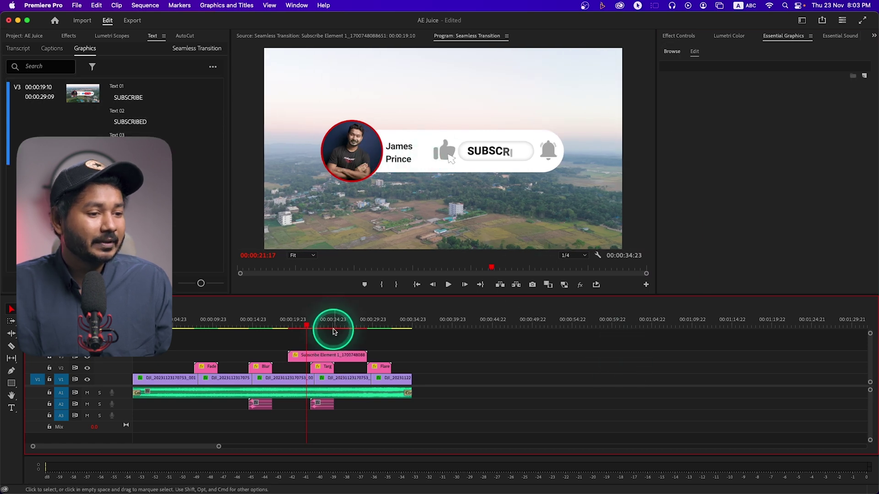
Preview the updated subscribe animation and select its clip on V3
key("space")
left_click(289, 330)
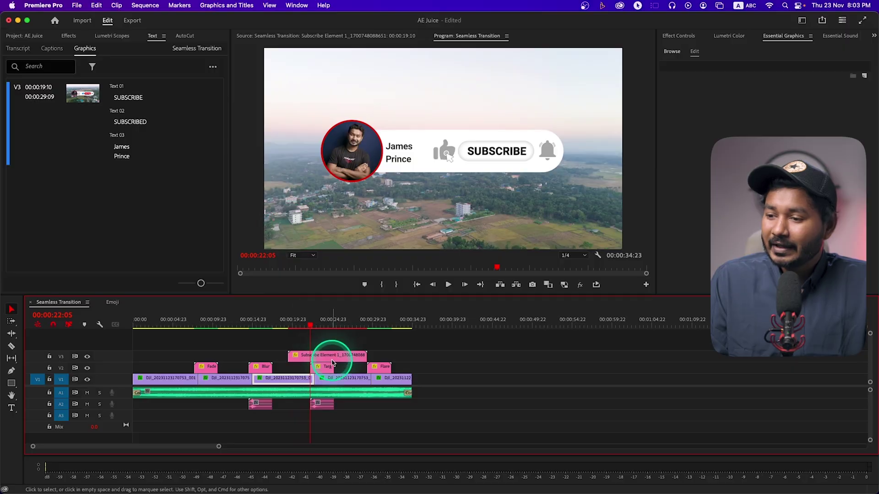
left_click(332, 362)
Delete the subscribe graphic from the timeline
key("Delete")
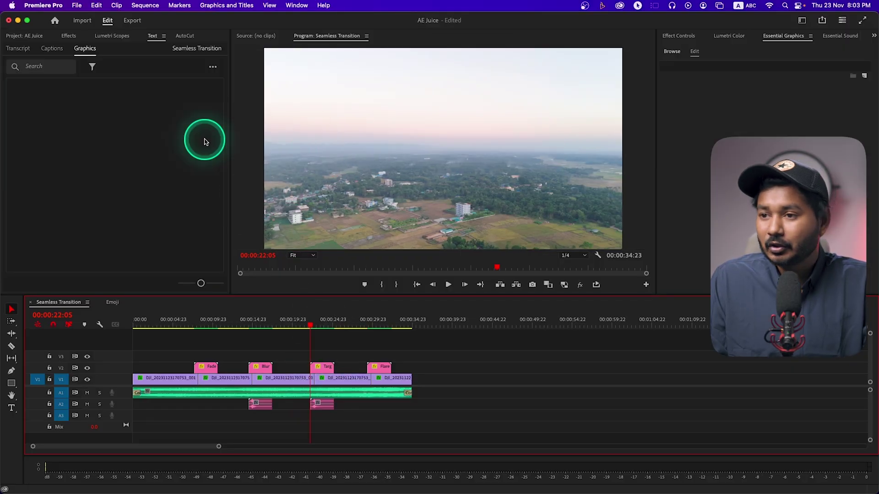
mouse_move(599, 485)
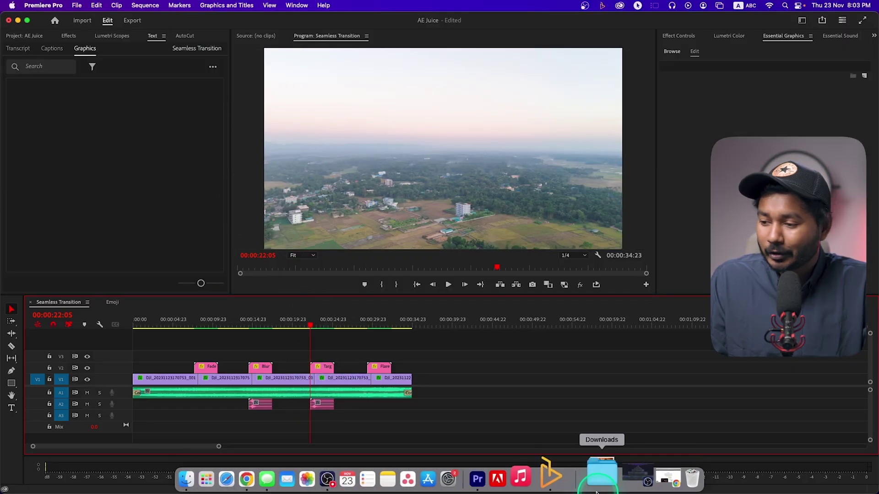
left_click(567, 478)
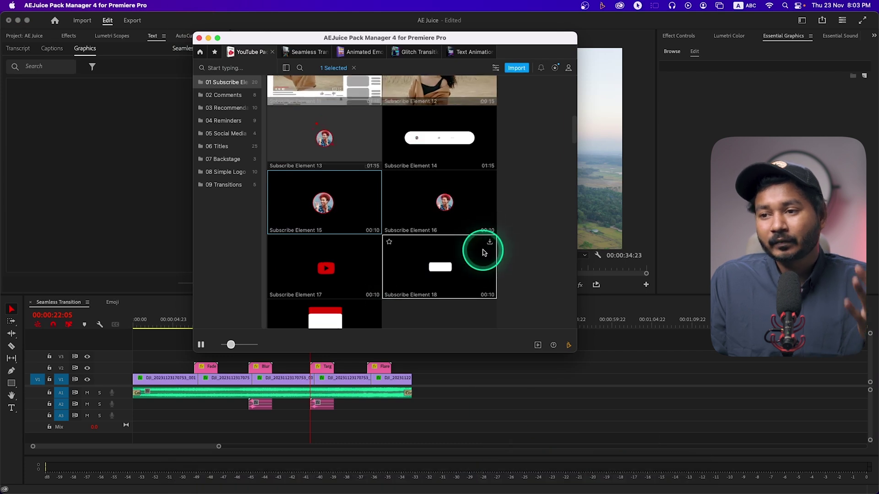
Scroll through the YouTube Pack element grid in AEJuice Pack Manager
scroll(484, 243, "down", 3)
scroll(467, 196, "down", 3)
scroll(461, 196, "up", 5)
scroll(455, 196, "up", 3)
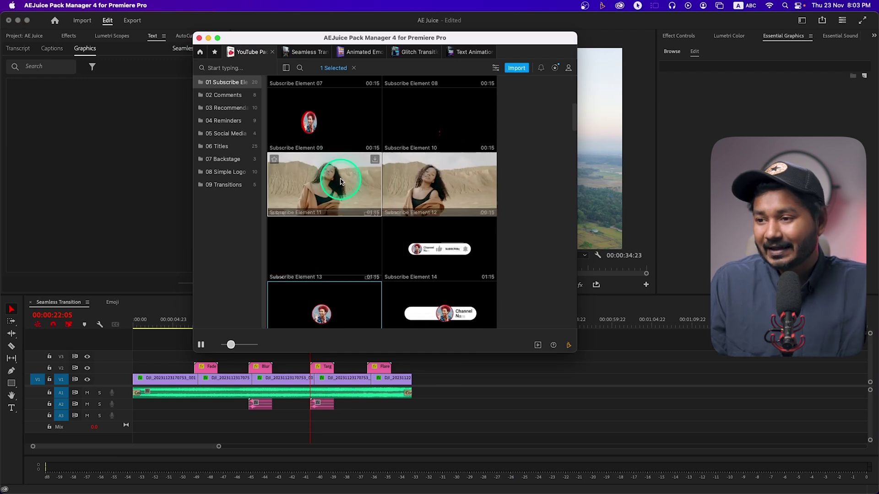
scroll(322, 194, "down", 5)
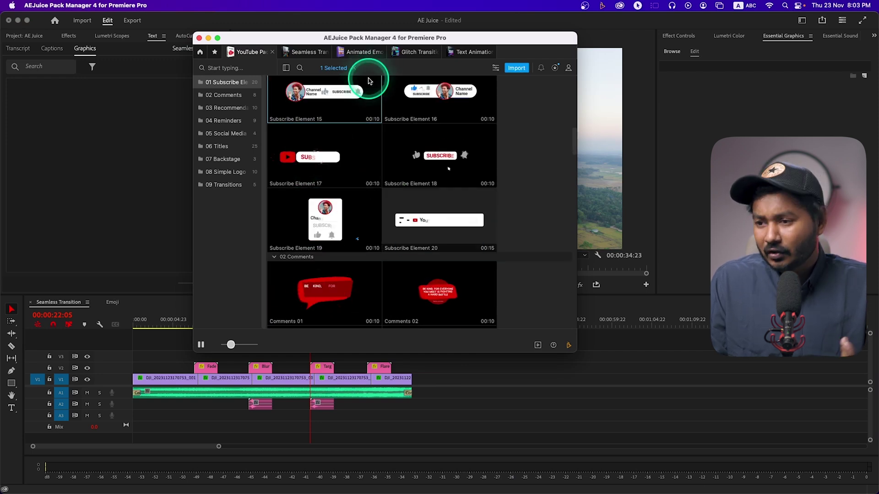
scroll(344, 183, "down", 2)
scroll(344, 188, "down", 3)
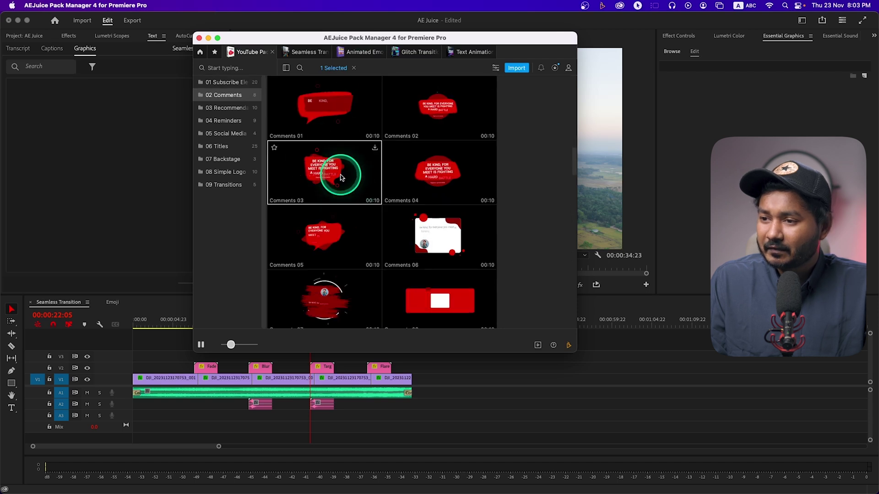
scroll(384, 187, "down", 2)
scroll(333, 226, "down", 3)
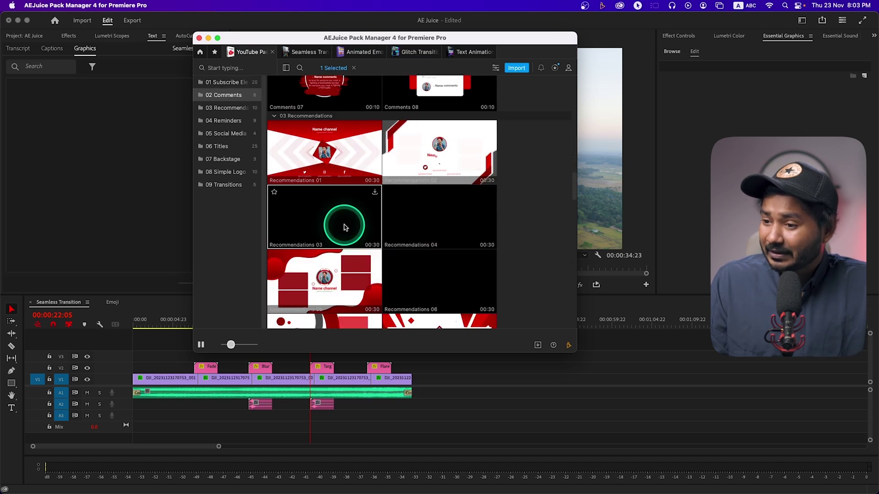
scroll(351, 206, "down", 5)
scroll(353, 203, "down", 3)
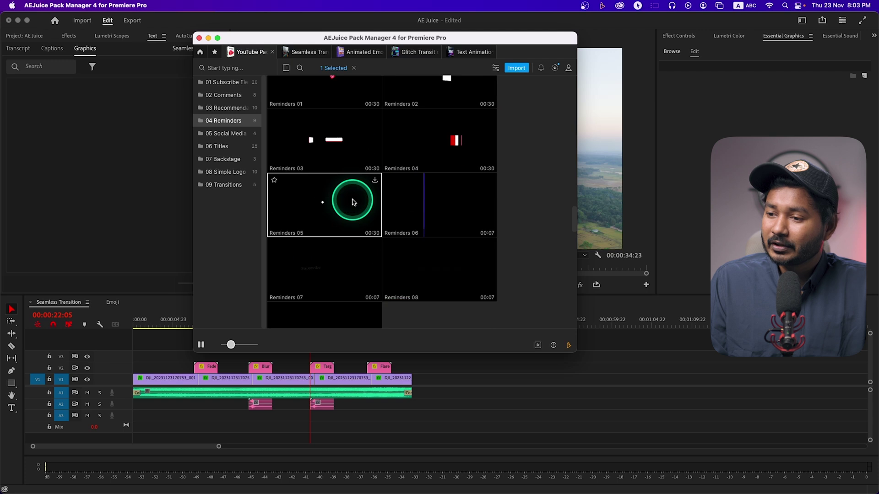
Switch to the Seamless Transitions pack and scroll to its Displacement and Fade presets
left_click(307, 58)
scroll(406, 269, "down", 5)
scroll(344, 138, "down", 3)
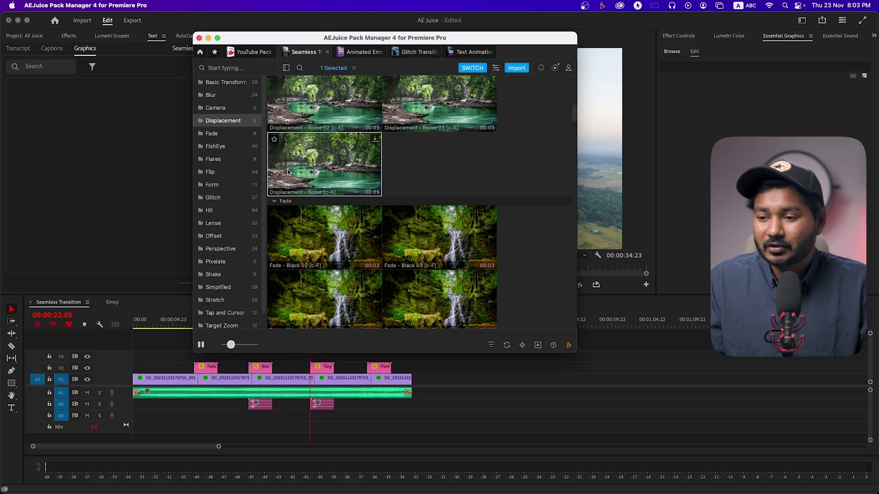
Play the drone sequence, jumping through the Fade, Blur, Targ and Flare transitions
left_click(60, 423)
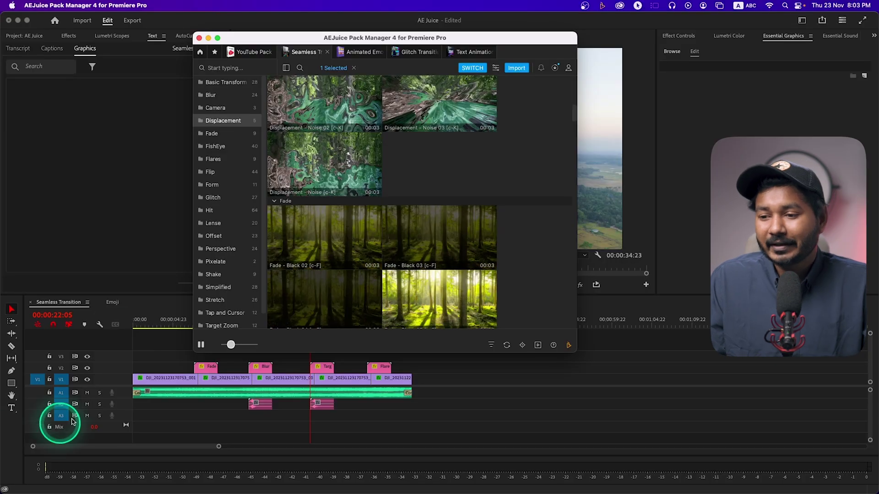
left_click(177, 327)
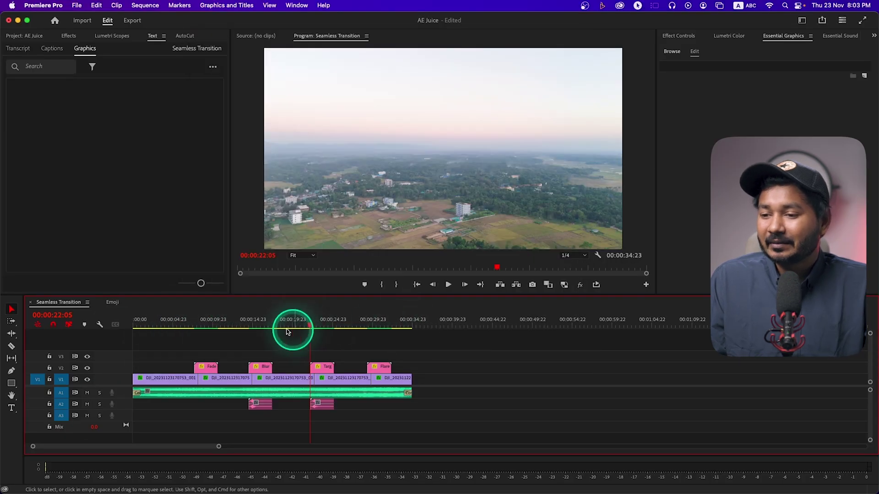
key("space")
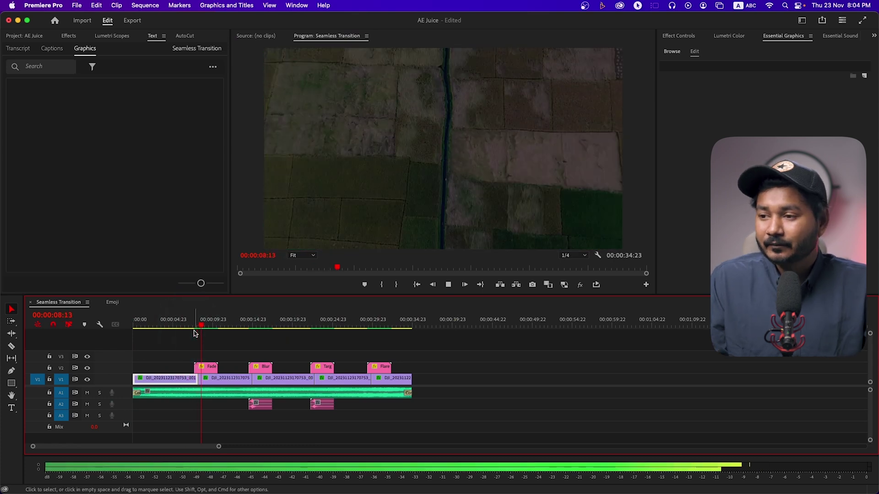
left_click(289, 349)
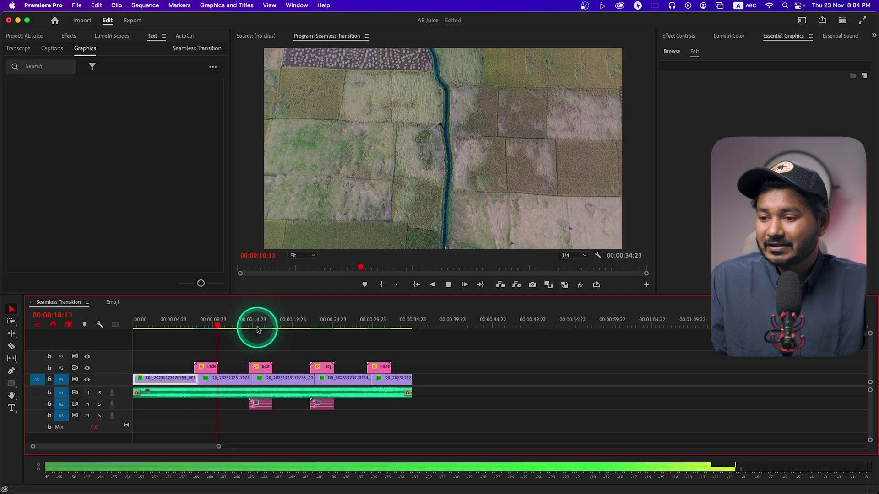
left_click(247, 324)
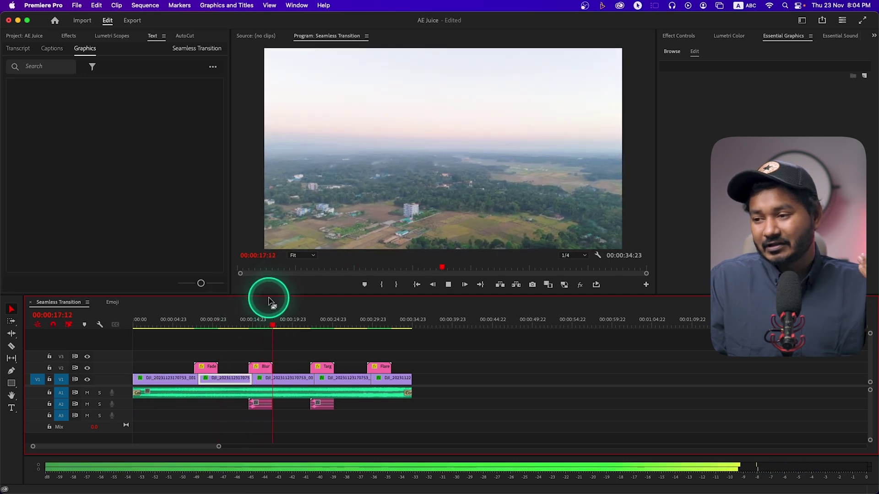
left_click(306, 324)
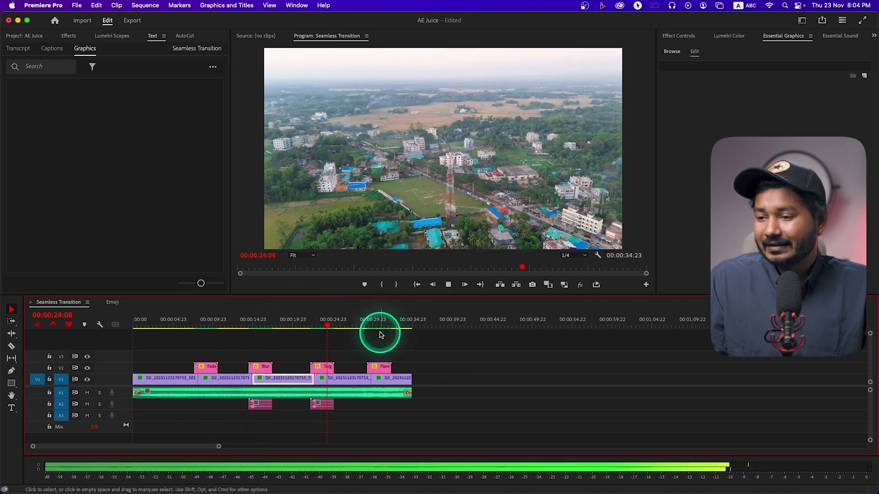
left_click(364, 326)
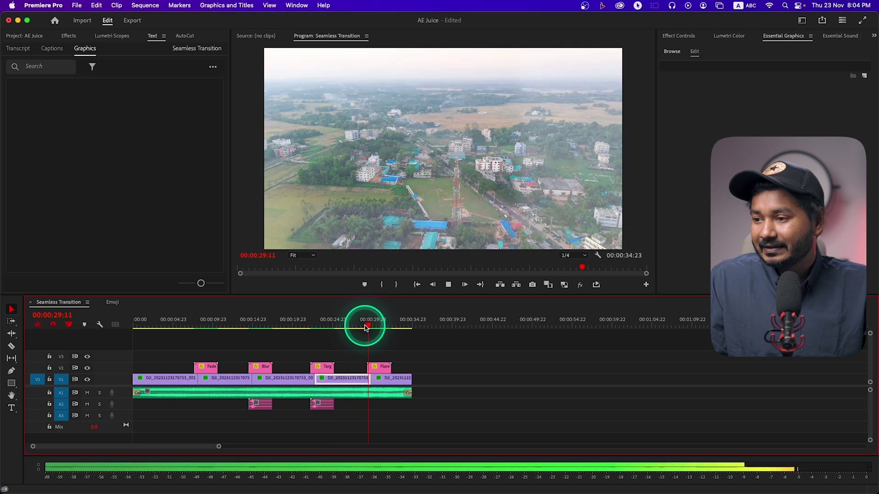
Stop playback and delete the Flare transition clip on V2
key("space")
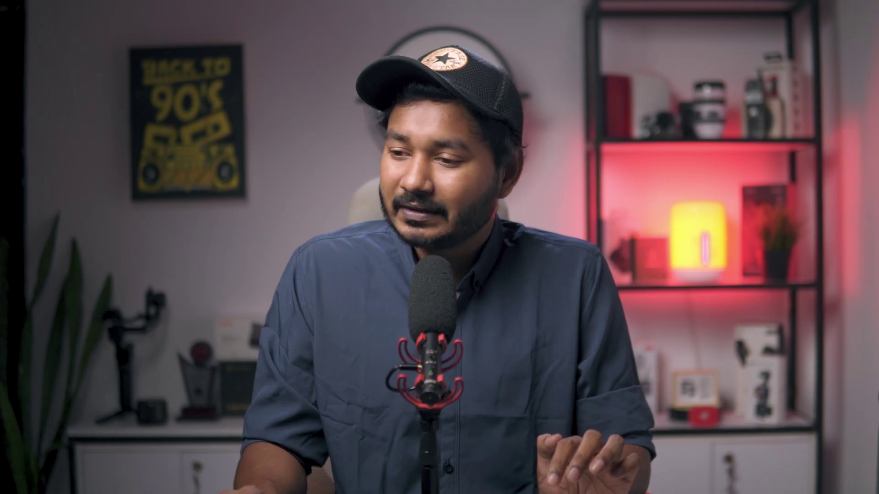
left_click(382, 367)
key("Delete")
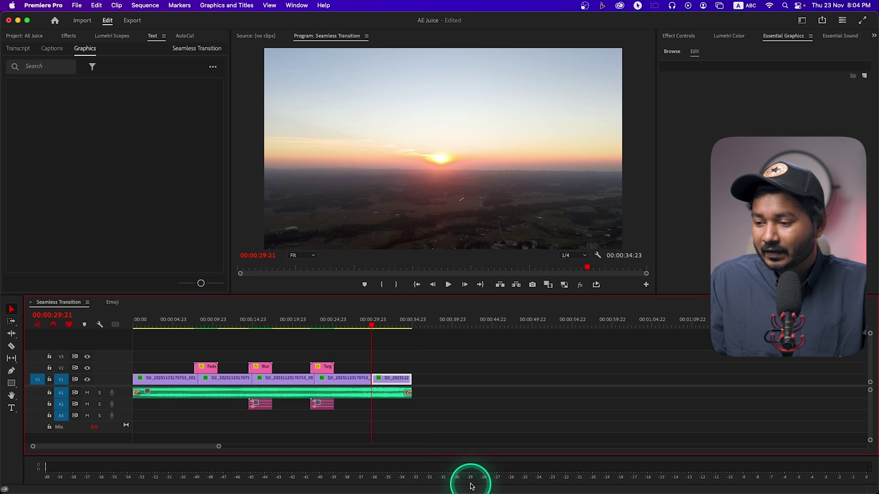
Browse AEJuice's Blur, Basic Transform, Shake and Flares transition presets, ending on Blur
left_click(588, 478)
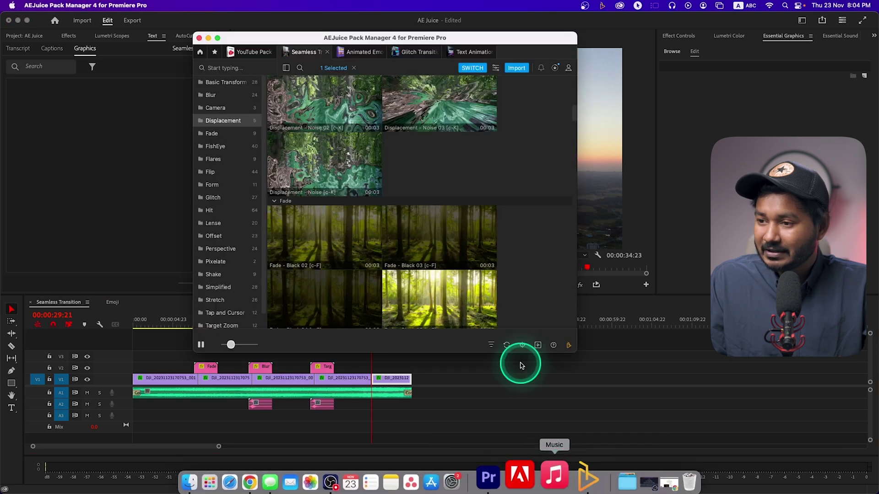
left_click(218, 96)
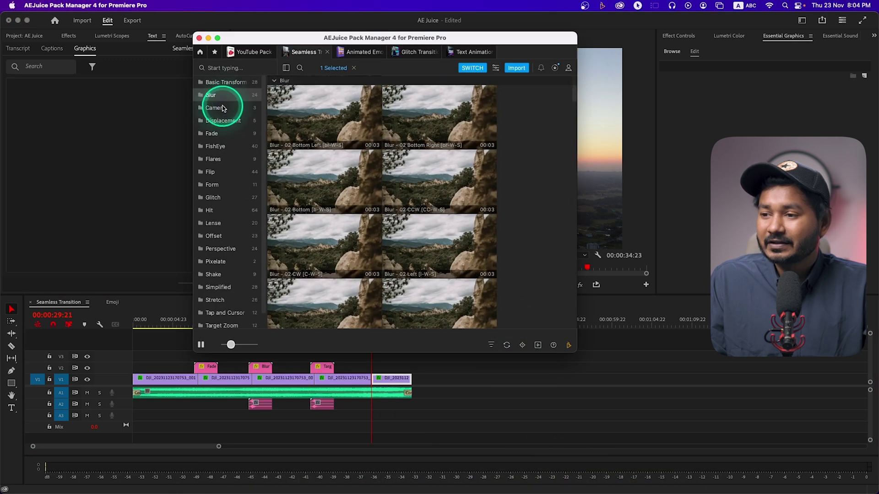
key("Up")
left_click(229, 96)
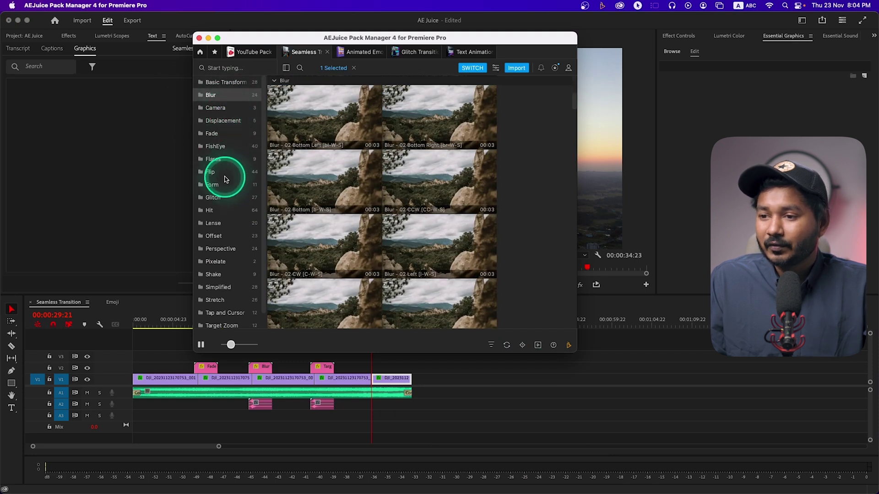
left_click(215, 275)
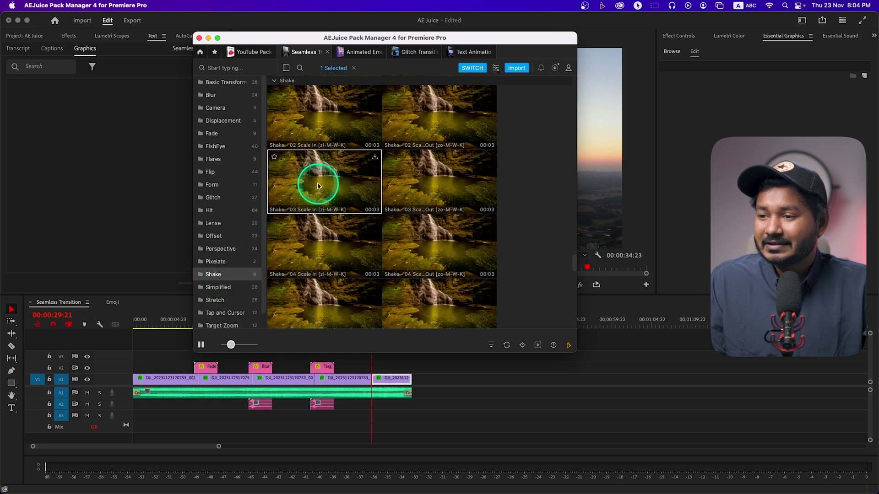
left_click(239, 159)
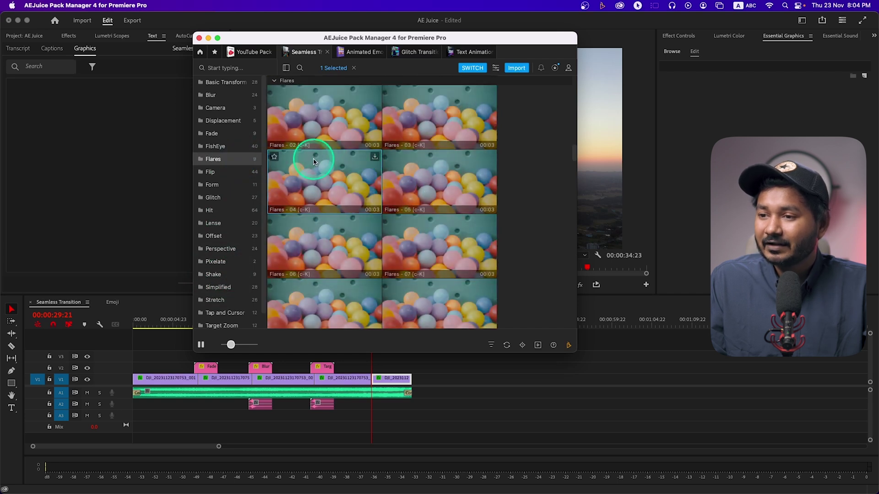
left_click(222, 97)
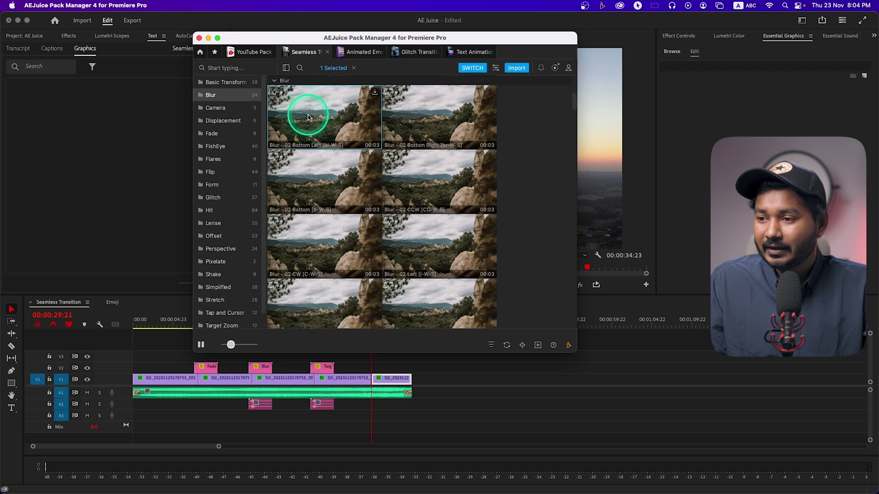
Add the Blur - 02 Bottom Left preset at the final cut and play it back
double_click(307, 117)
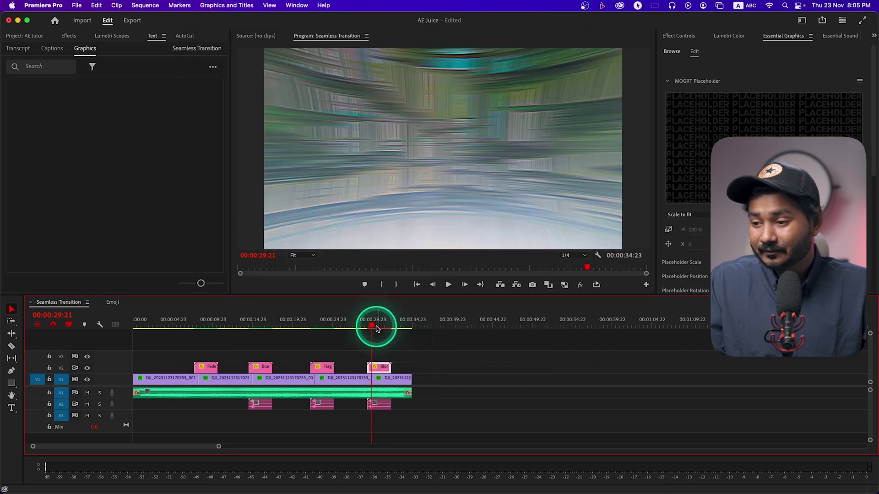
left_click(360, 330)
key("space")
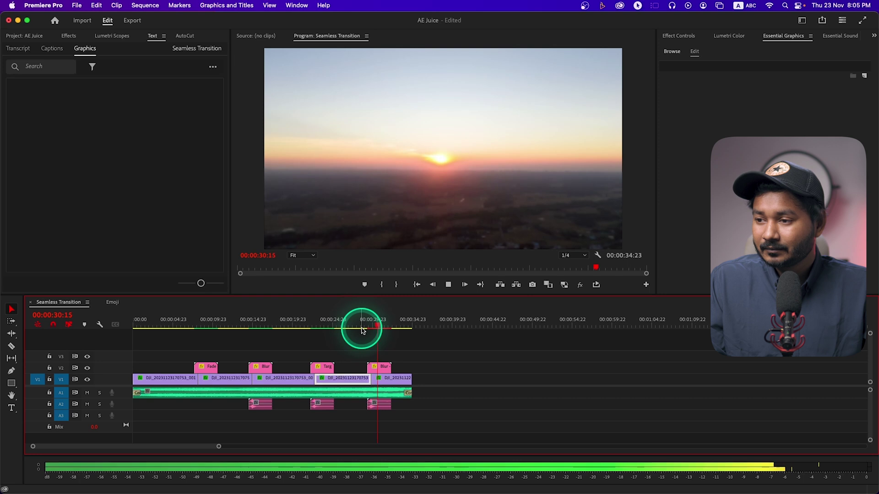
key("space")
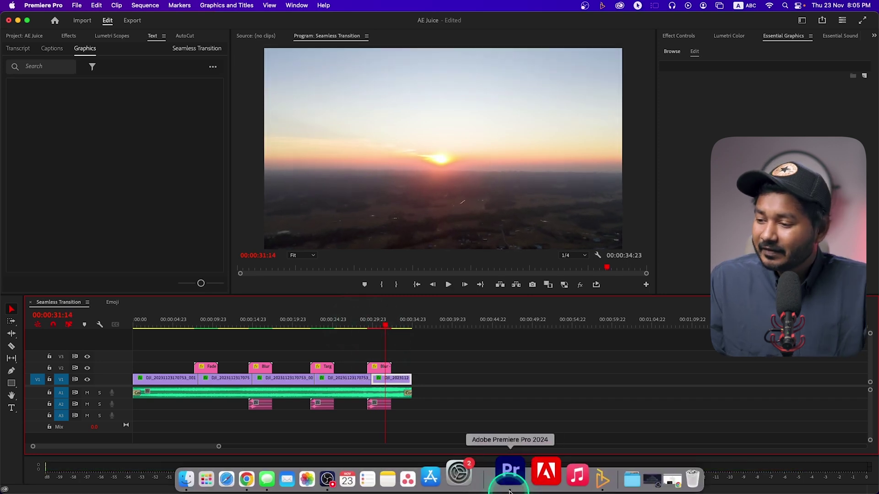
Bring AEJuice back up, browse Flip and Glitch categories, and open Glitch Transition presets 05–12
left_click(563, 478)
scroll(370, 174, "down", 10)
scroll(369, 183, "down", 10)
scroll(370, 183, "down", 10)
scroll(371, 185, "down", 5)
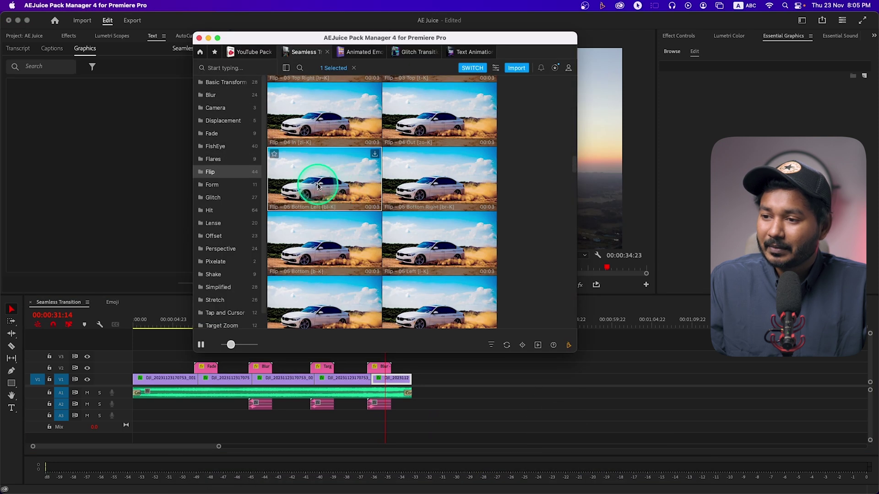
scroll(297, 195, "down", 5)
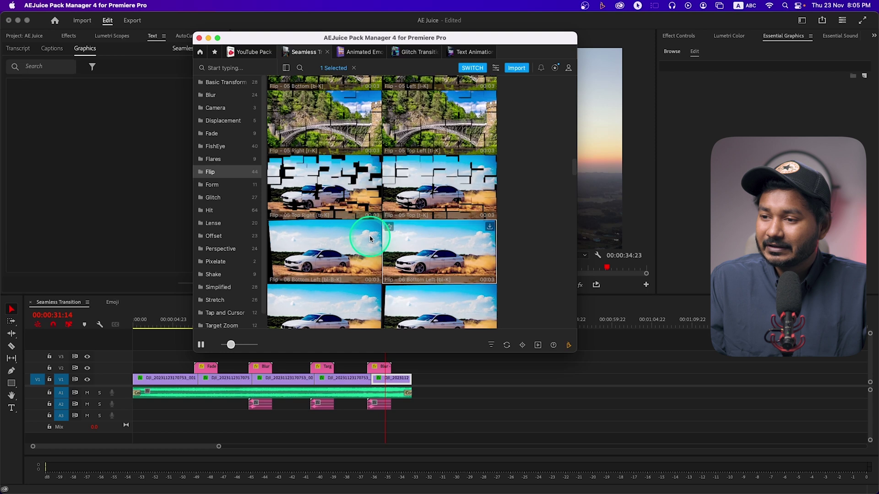
scroll(337, 187, "down", 2)
scroll(353, 197, "down", 3)
scroll(355, 210, "down", 3)
scroll(354, 210, "down", 5)
scroll(355, 209, "down", 5)
scroll(354, 210, "down", 5)
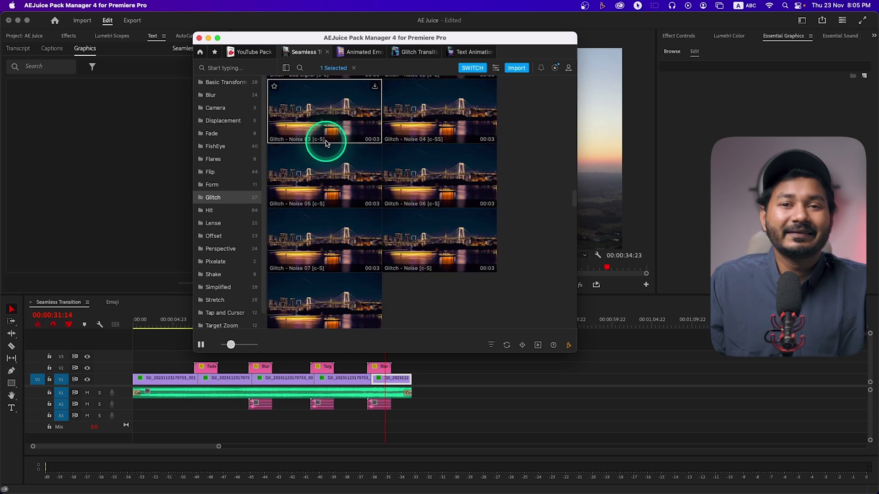
left_click(417, 54)
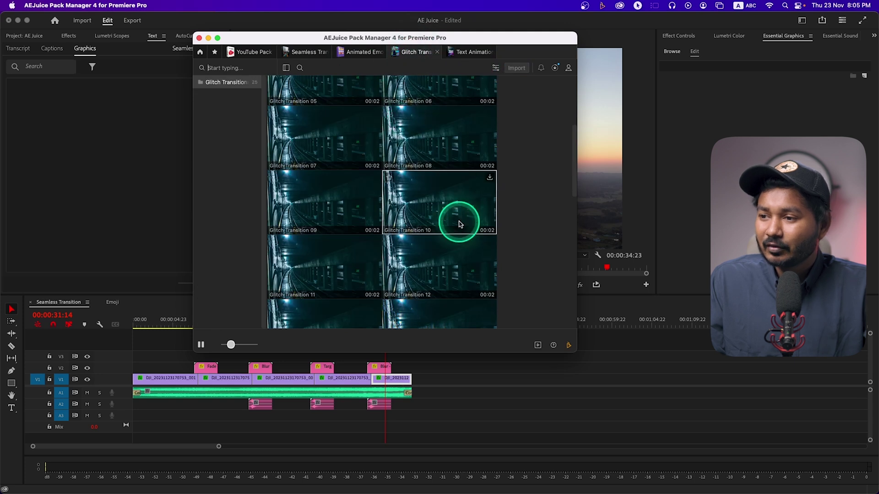
scroll(446, 231, "down", 4)
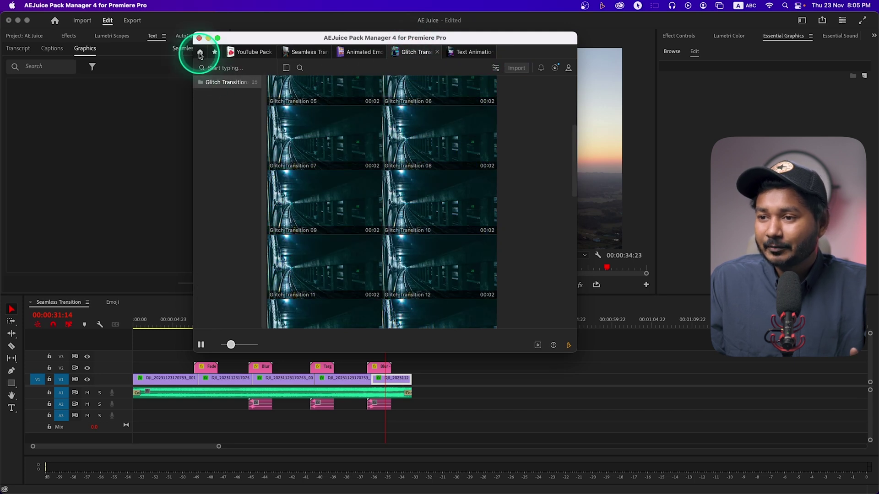
From the purchased-packs home view, start downloading the Magic Powers pack
left_click(200, 53)
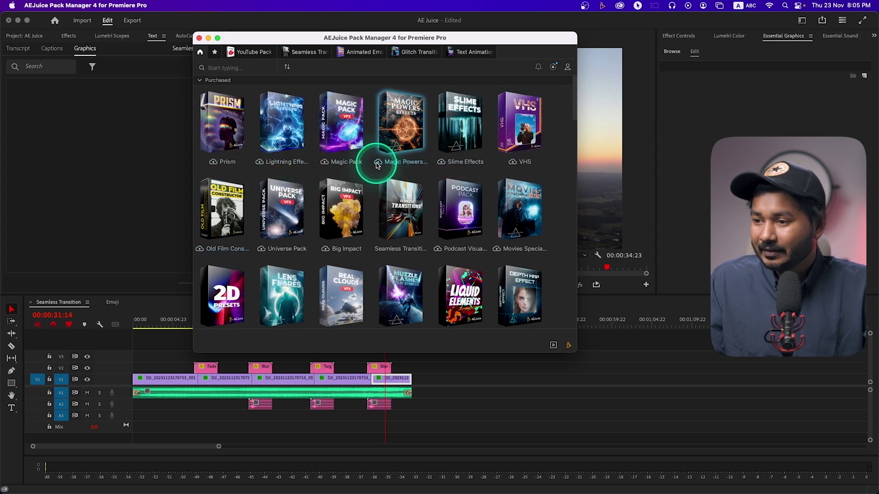
left_click(378, 160)
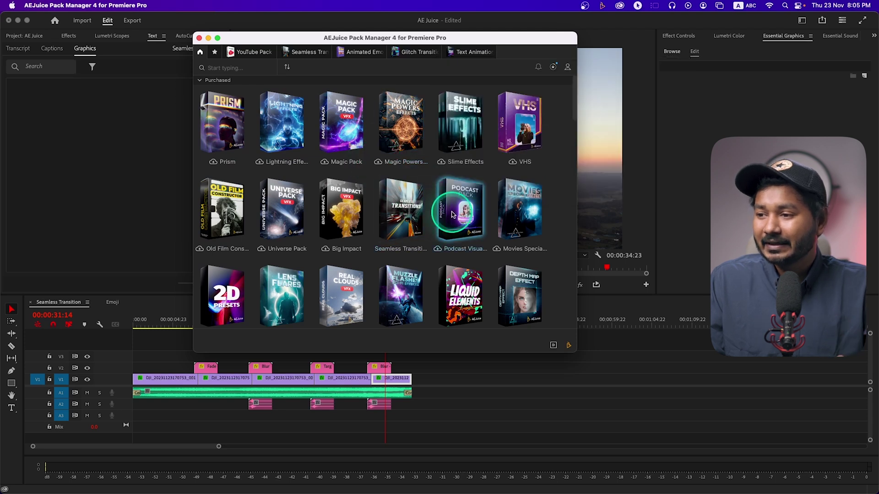
scroll(440, 274, "down", 3)
scroll(414, 293, "down", 3)
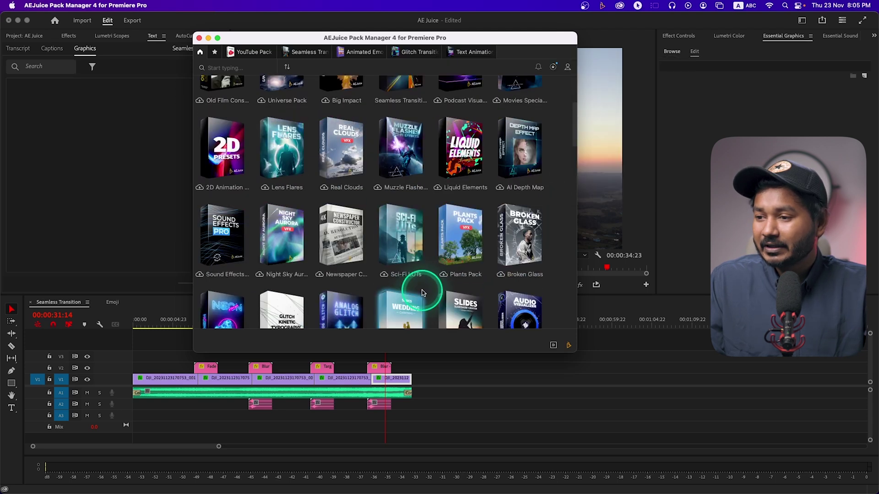
scroll(458, 229, "down", 5)
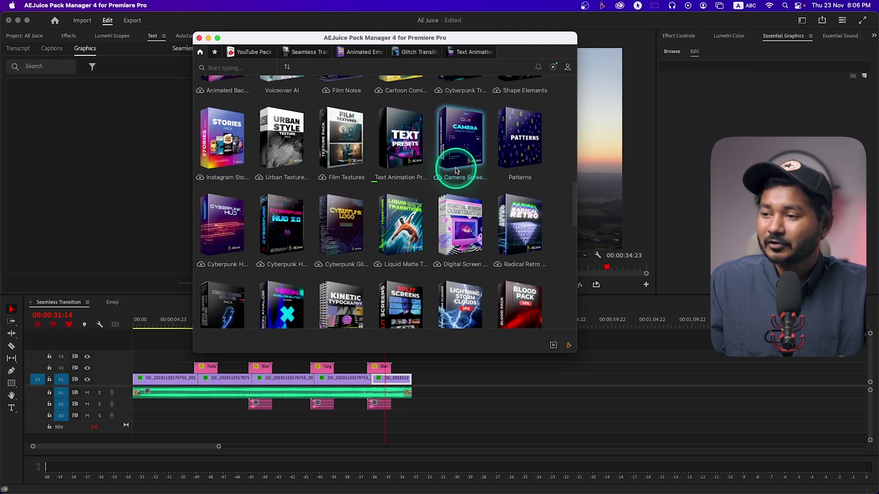
Start and then cancel the Camera Screen pack download, and return to the Glitch Transitions pack
mouse_move(439, 178)
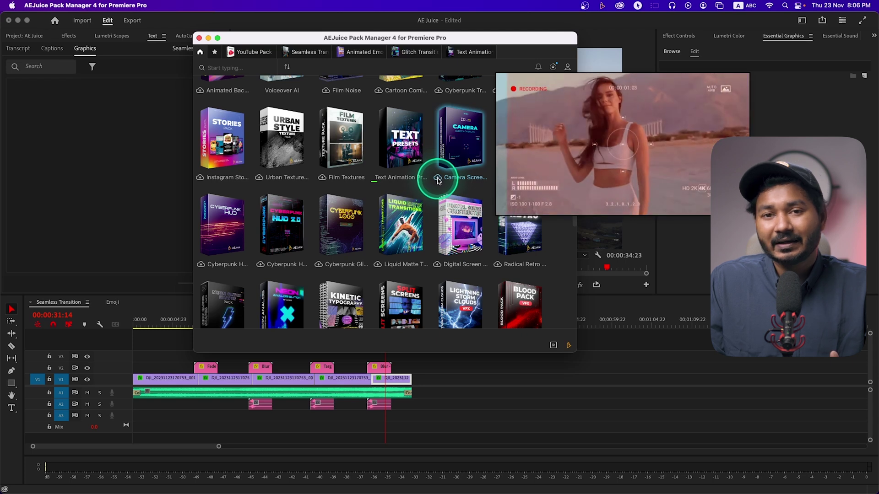
left_click(440, 178)
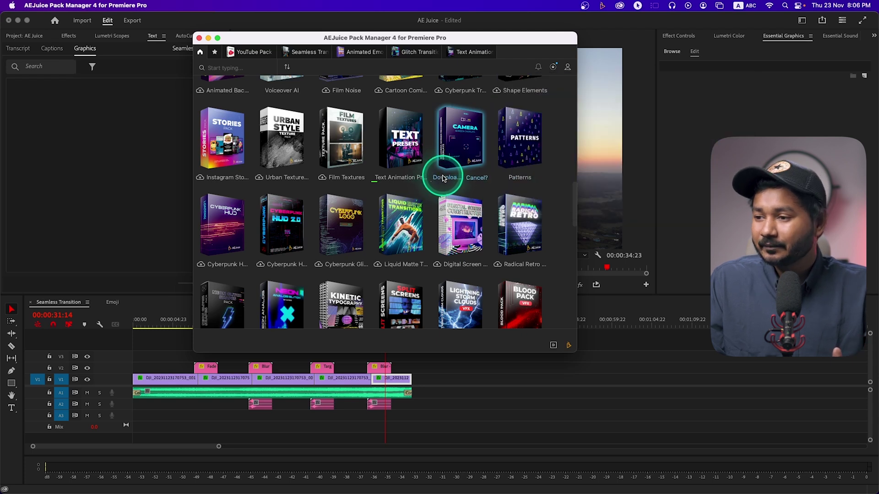
left_click(473, 183)
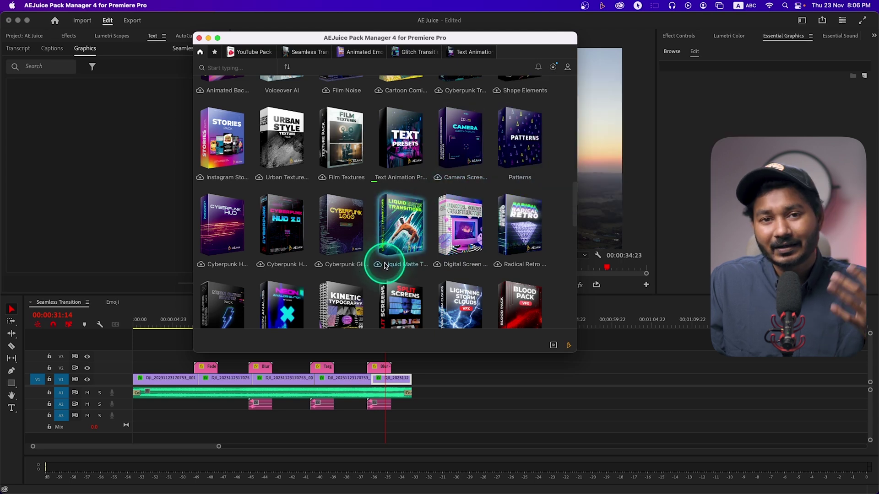
scroll(435, 215, "up", 5)
scroll(439, 183, "up", 5)
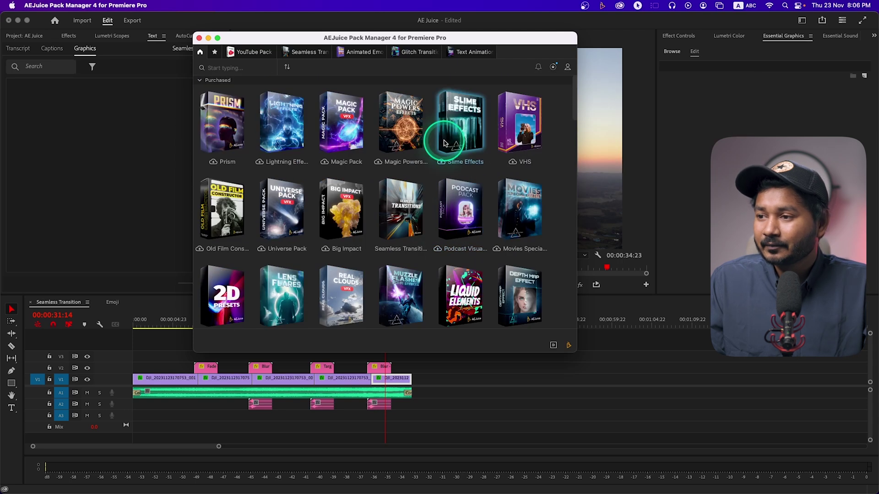
left_click(421, 57)
In Premiere, delete the last Blur transition clip on V2 and park the playhead at the final cut
left_click(462, 366)
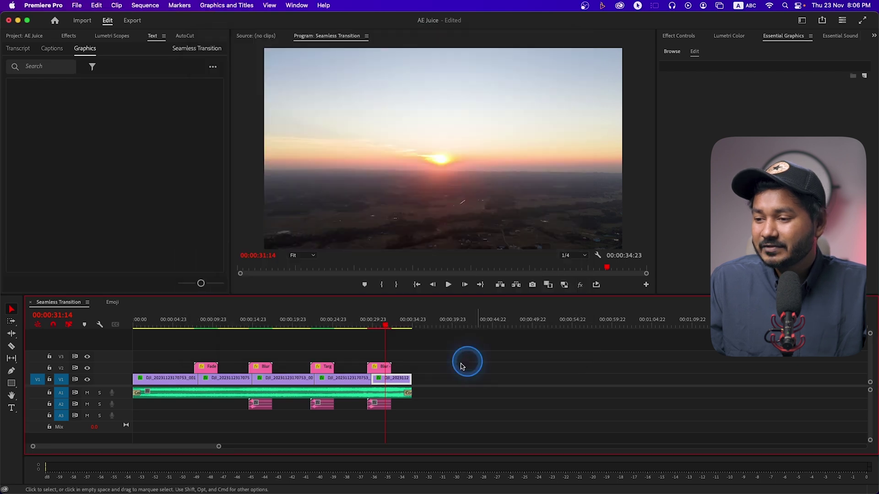
left_click(382, 369)
key("Delete")
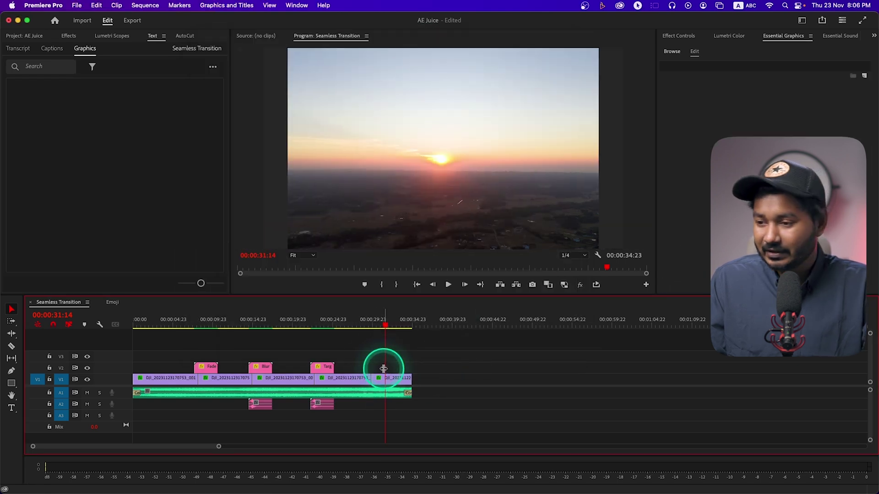
left_click(370, 326)
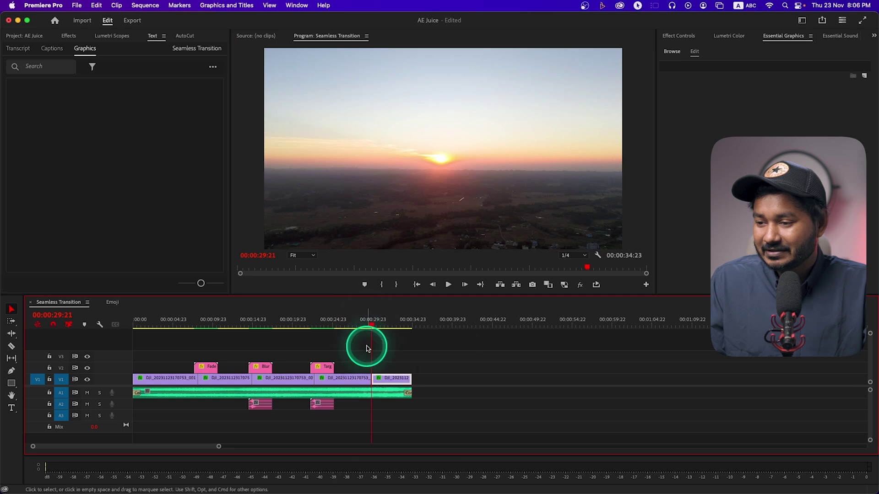
Reopen AEJuice and apply Glitch Transition 03 onto V2 at the final cut
left_click(595, 482)
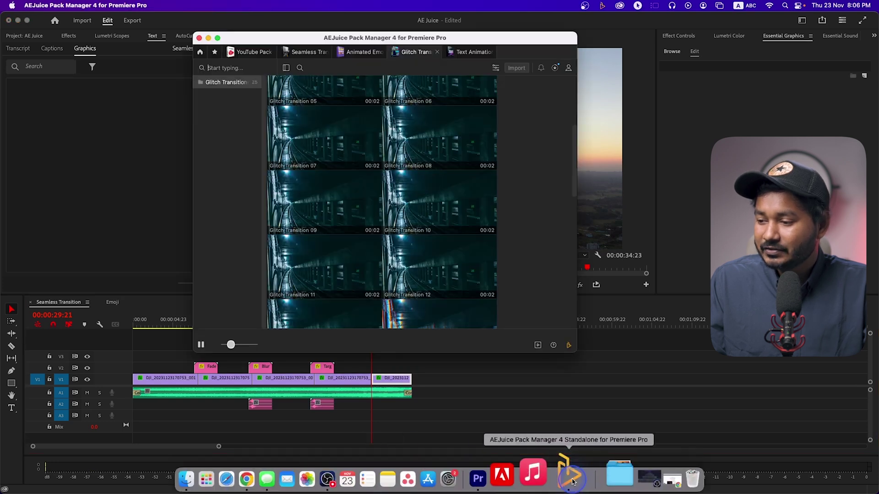
scroll(436, 217, "up", 5)
scroll(353, 133, "down", 3)
scroll(355, 237, "down", 3)
scroll(357, 205, "up", 6)
scroll(352, 196, "down", 3)
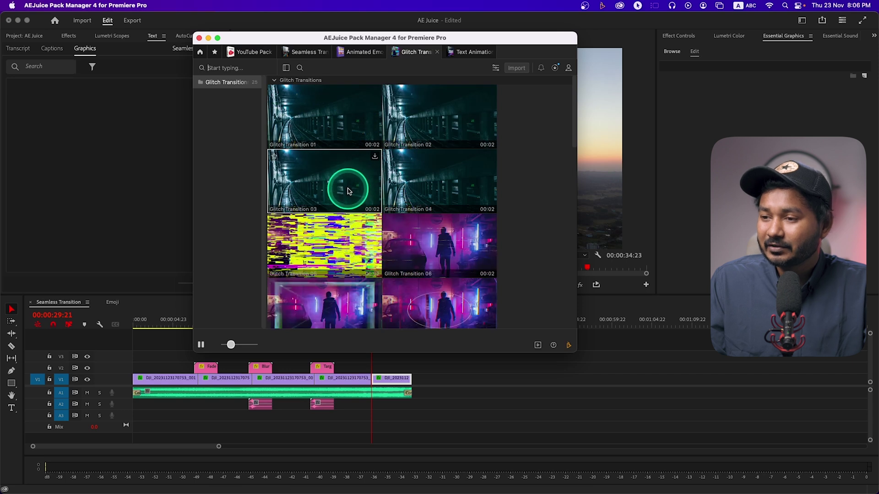
scroll(350, 192, "up", 3)
left_click(349, 190)
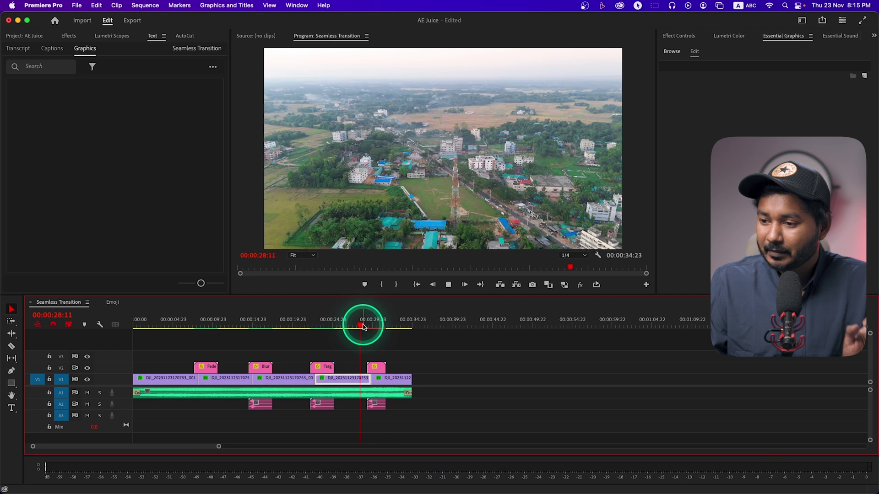
Play the glitch transition, mark an Out point at 00:00:31:17, and render previews of the range
key("space")
key("space")
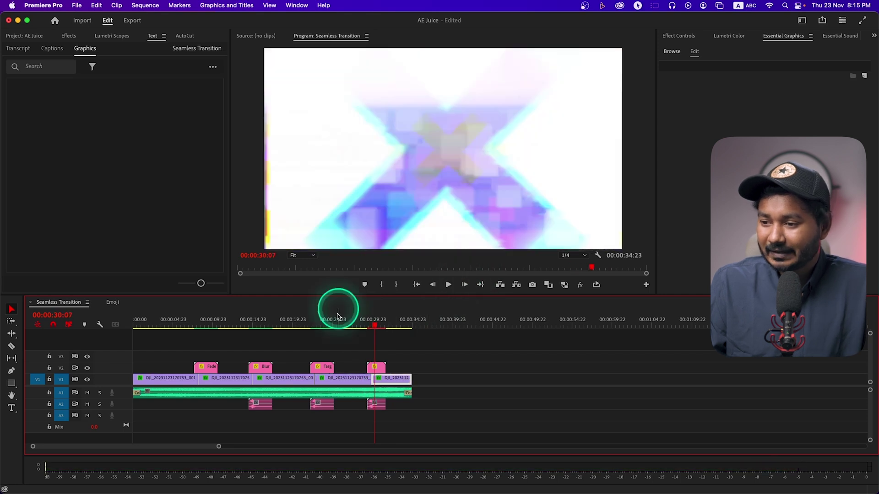
left_click(367, 323)
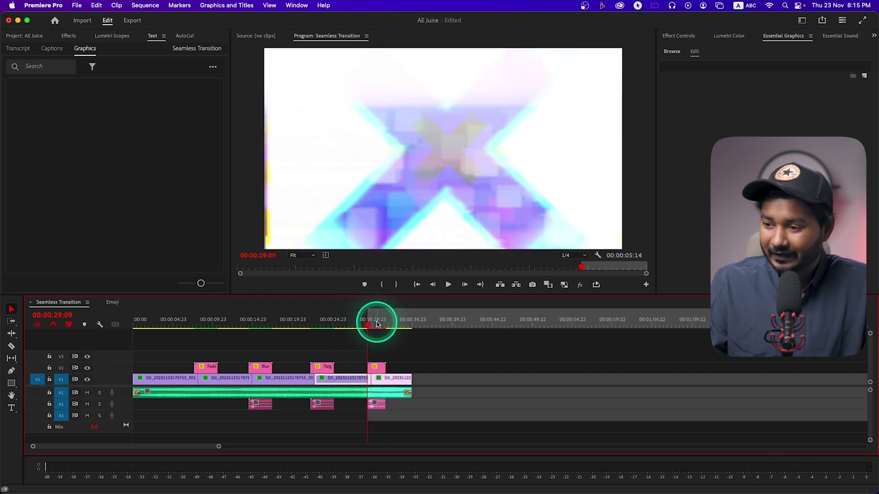
left_click_drag(366, 324, 387, 327)
key("o")
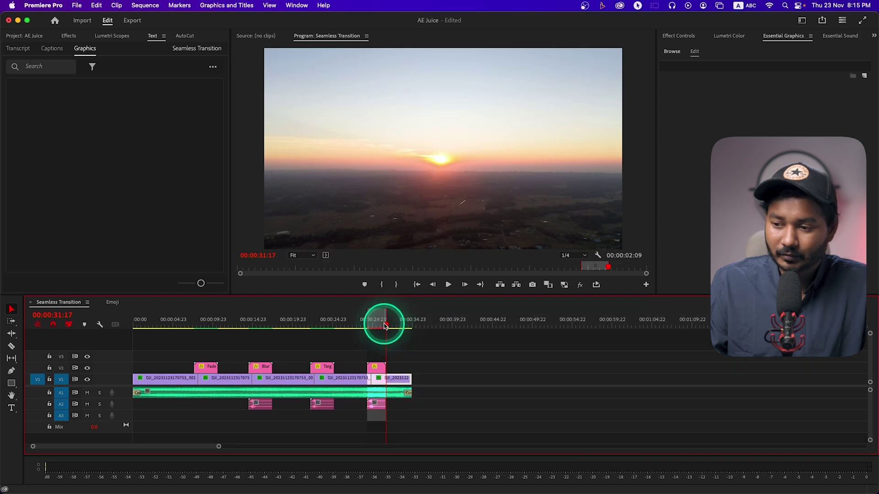
key("Return")
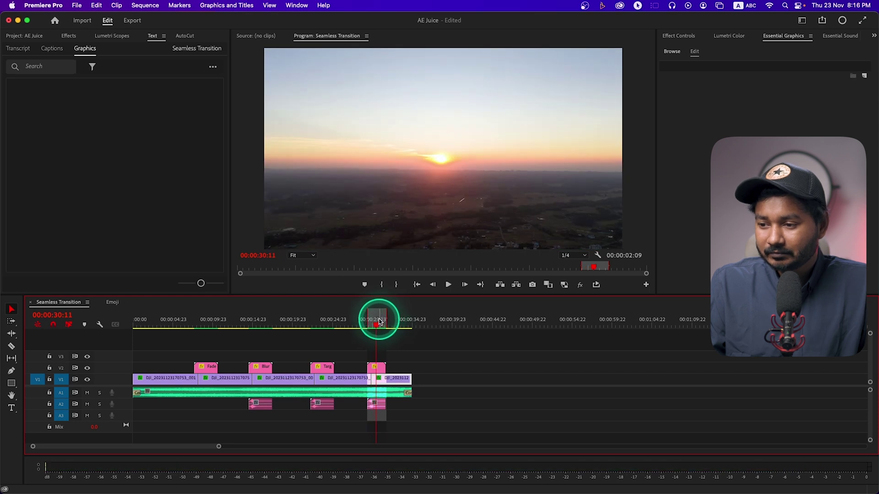
Clear the In and Out marks from the timeline ruler
right_click(379, 322)
left_click(413, 359)
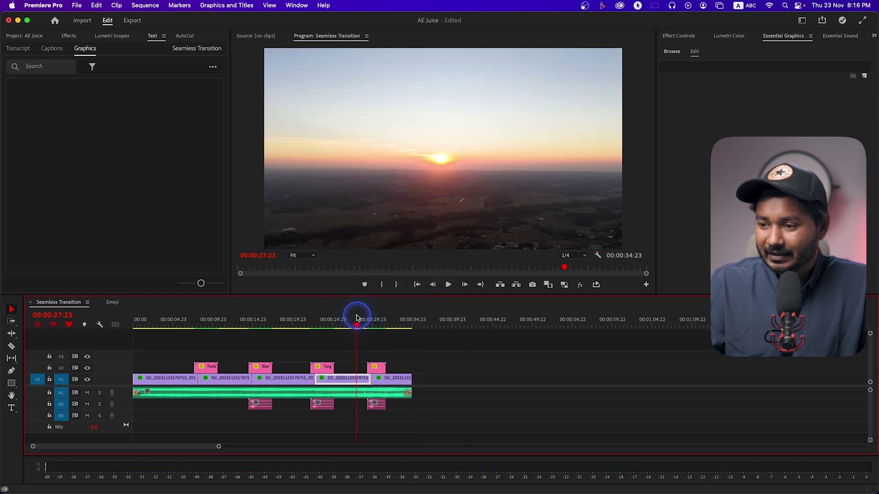
left_click(359, 319)
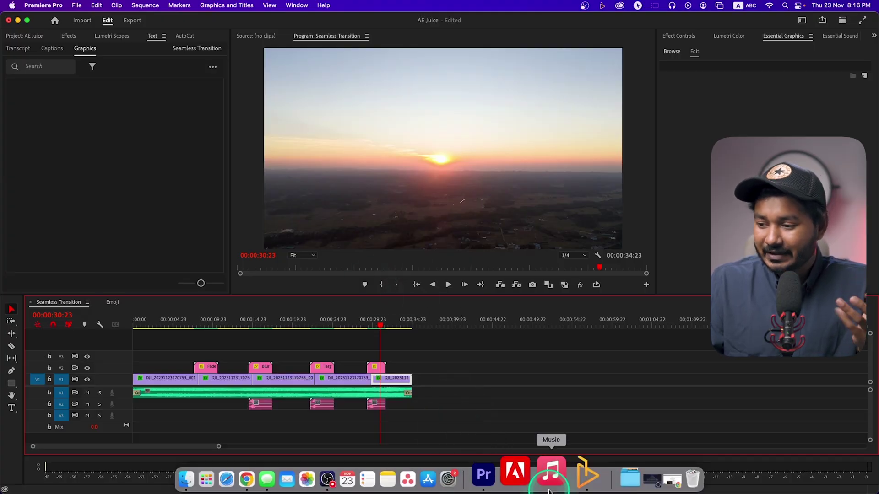
In AEJuice, move from the Glitch Transitions pack to browse the Animated Emoji pack
left_click(570, 478)
left_click(435, 235)
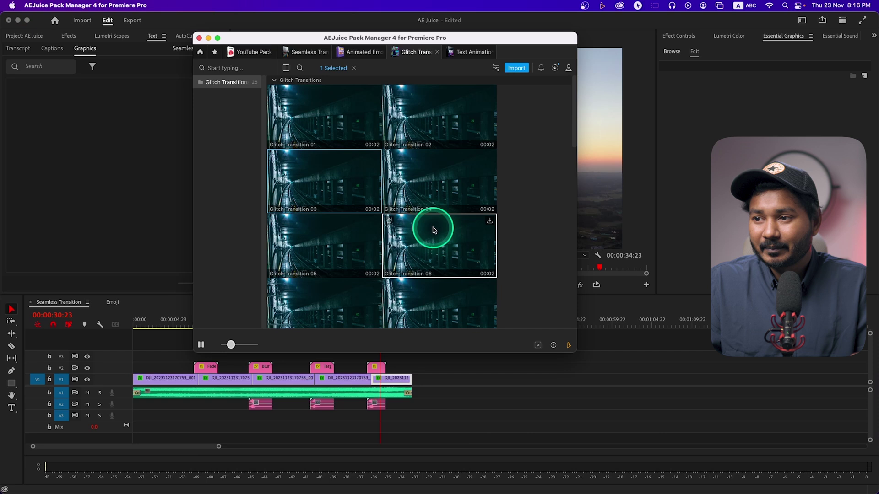
left_click(357, 52)
left_click(414, 52)
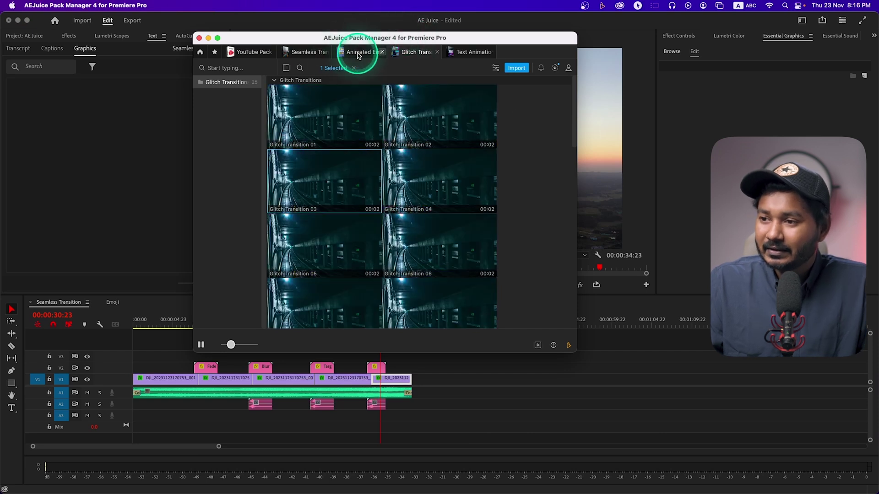
left_click(357, 54)
scroll(387, 197, "up", 5)
scroll(384, 176, "up", 5)
scroll(384, 174, "up", 3)
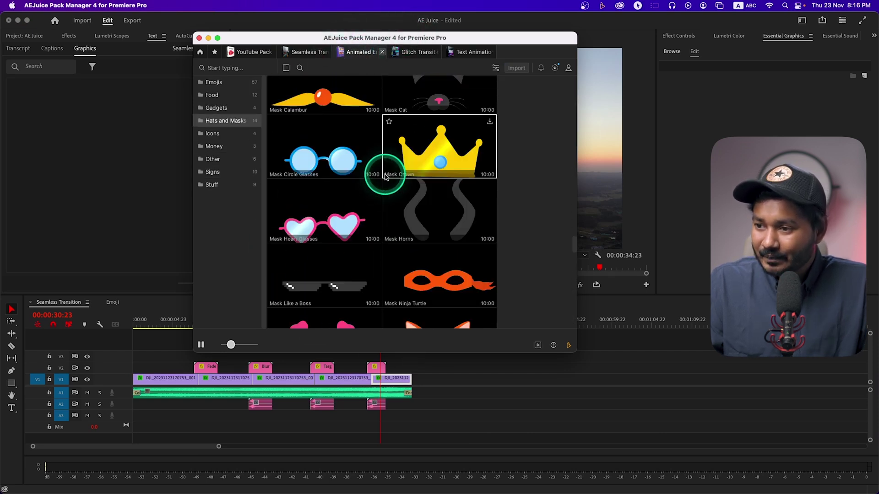
scroll(382, 190, "up", 3)
Open the Emoji sequence in the Premiere timeline
left_click(457, 416)
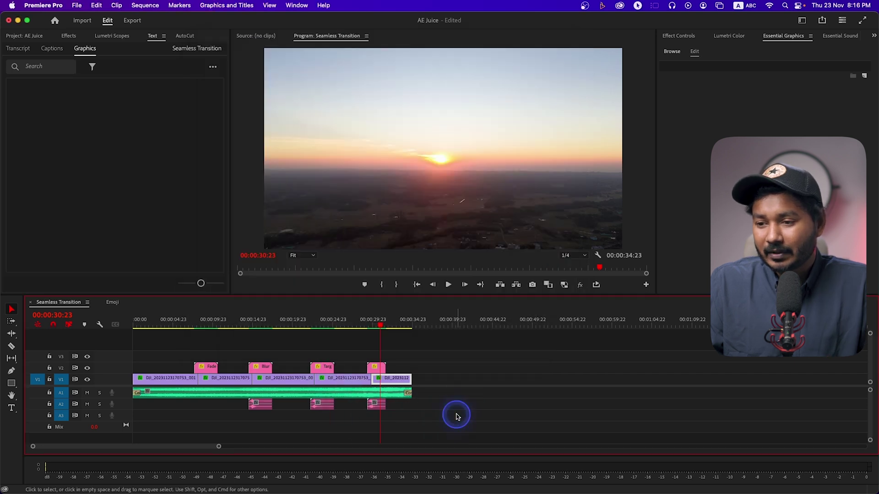
left_click(116, 305)
left_click(180, 338)
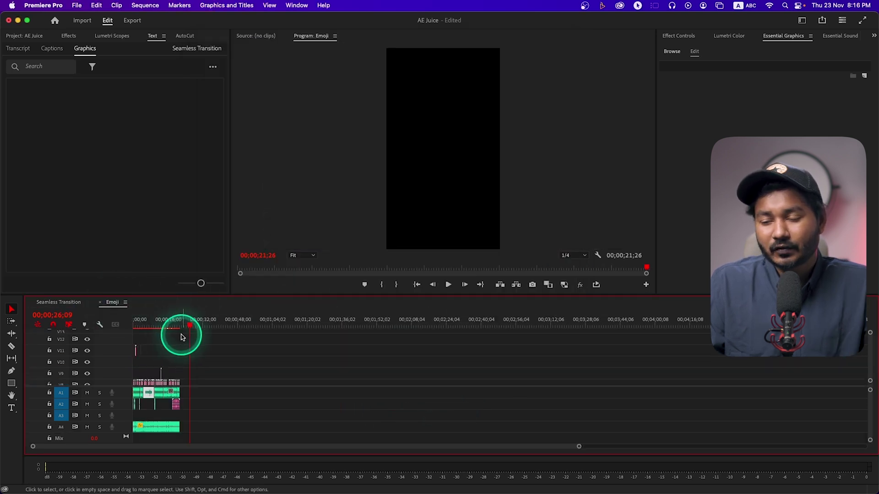
Rewind the Emoji sequence to its start and play it back to the four-second mark
left_click_drag(165, 328, 118, 327)
left_click(197, 363)
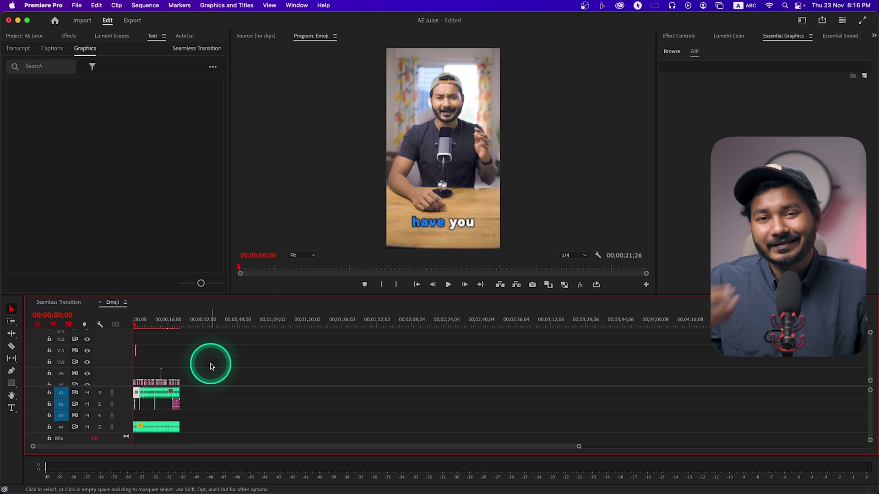
scroll(210, 366, "up", 5)
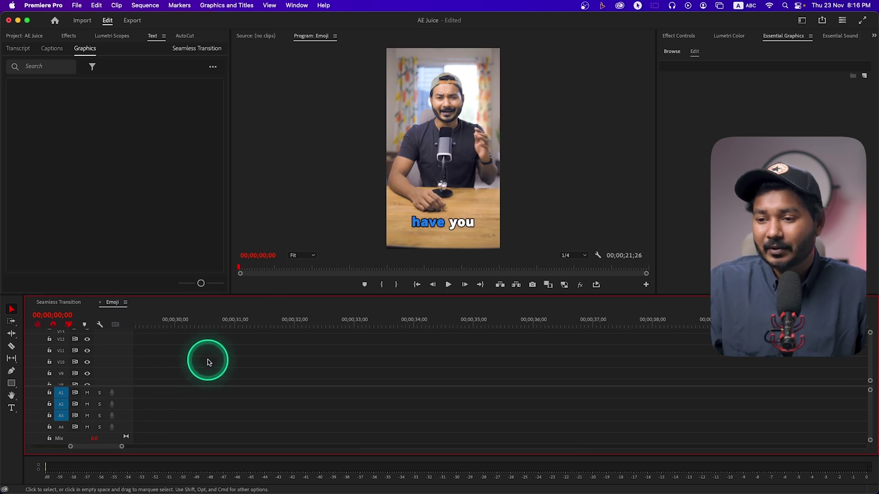
scroll(194, 352, "down", 5)
scroll(209, 372, "down", 3)
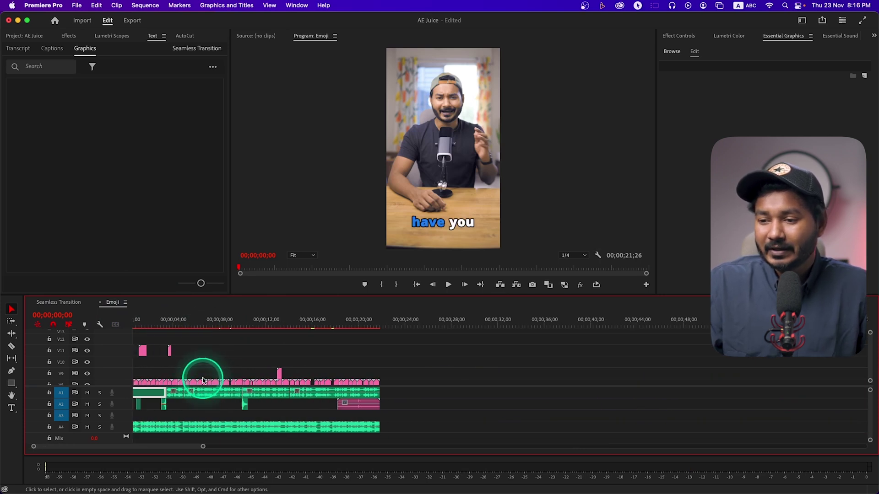
scroll(183, 373, "up", 3)
key("Return")
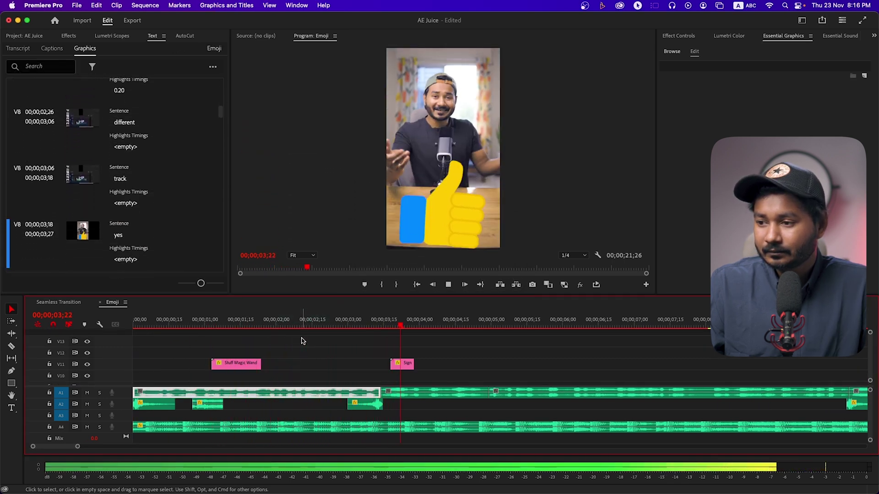
left_click(410, 345)
Zoom out to the whole sequence and scrub to the 'challenging' caption at 00;00;08;12
left_click(399, 318)
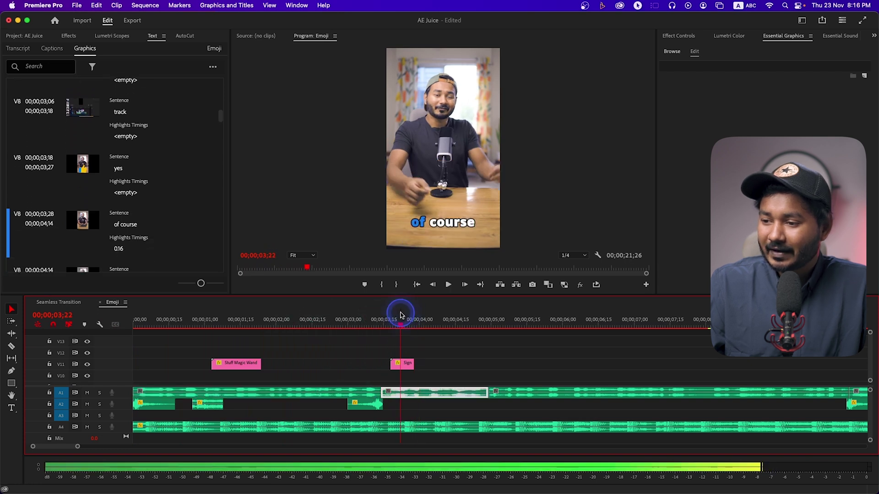
left_click_drag(396, 317, 395, 321)
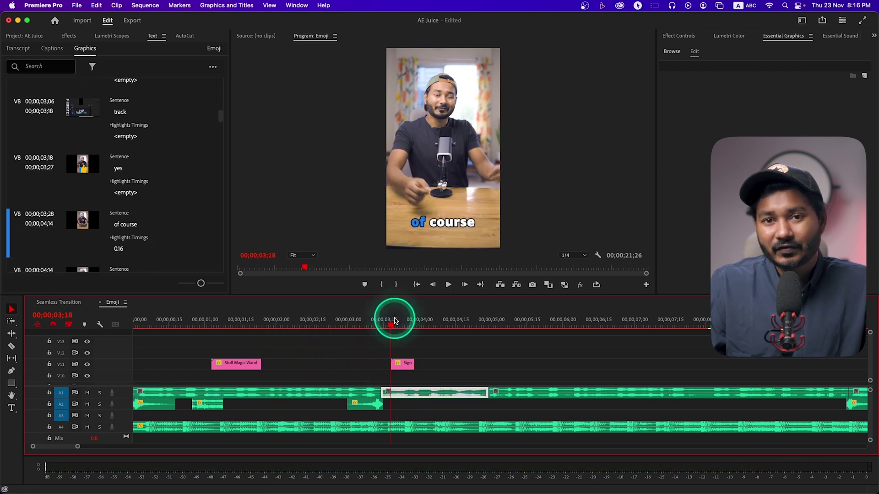
key("minus")
key("minus")
key("minus")
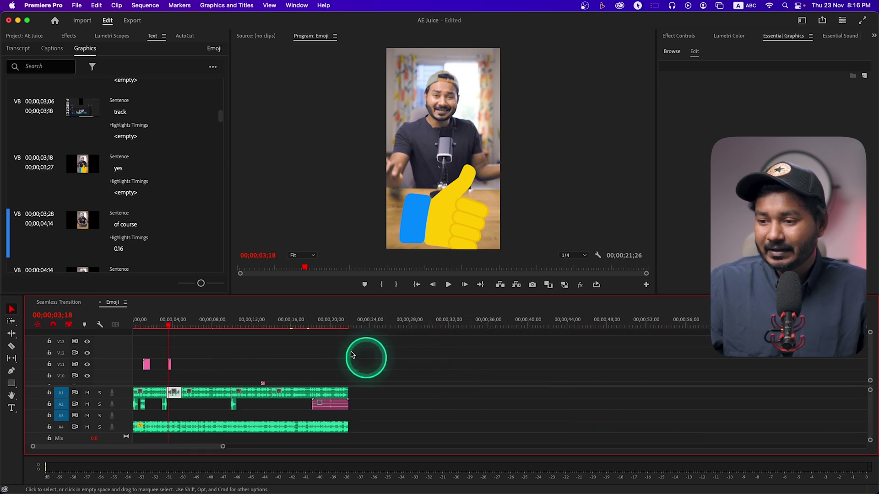
left_click_drag(236, 319, 217, 325)
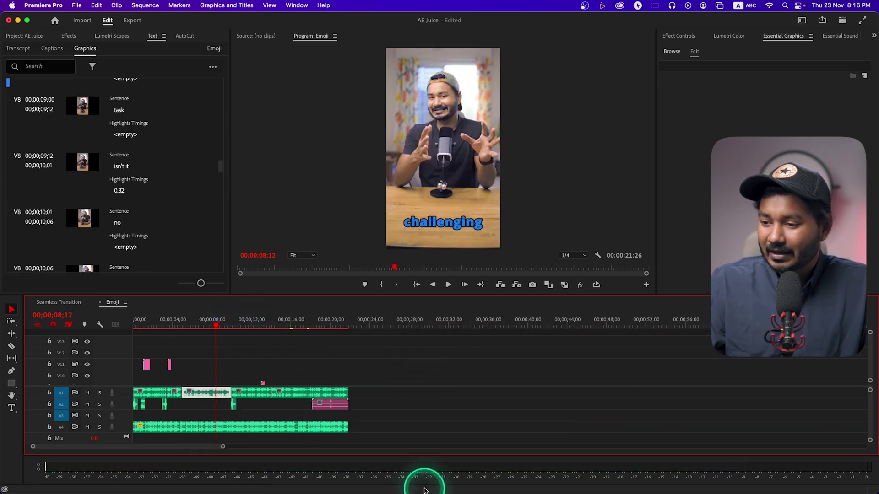
mouse_move(432, 492)
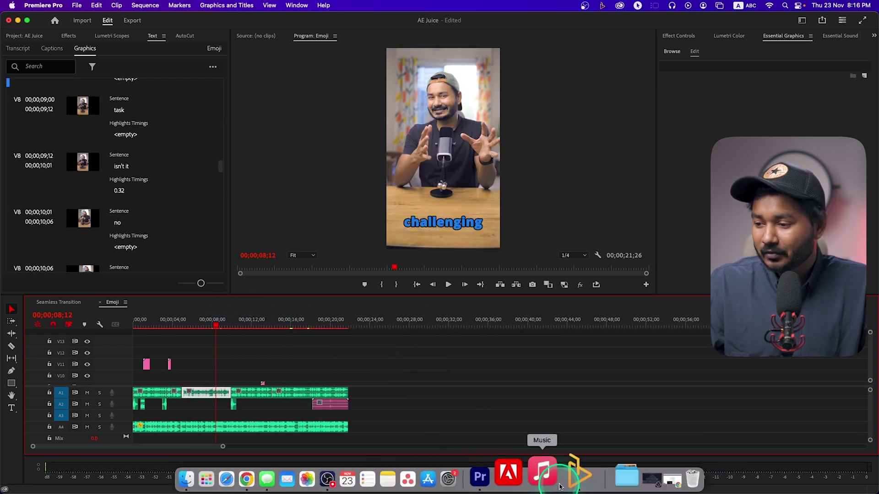
left_click(567, 484)
Drag the Gadget Camera animated emoji onto V7 and move the playhead to 00;00;06;03
scroll(367, 190, "up", 3)
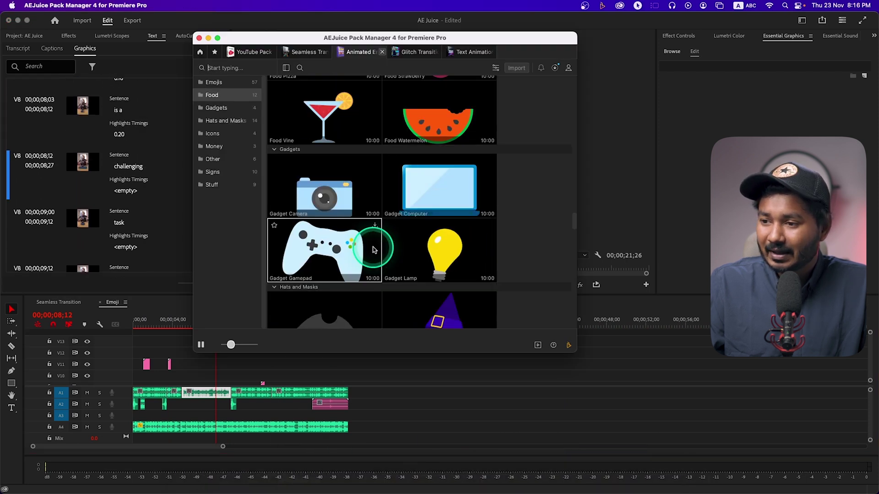
left_click_drag(350, 222, 217, 421)
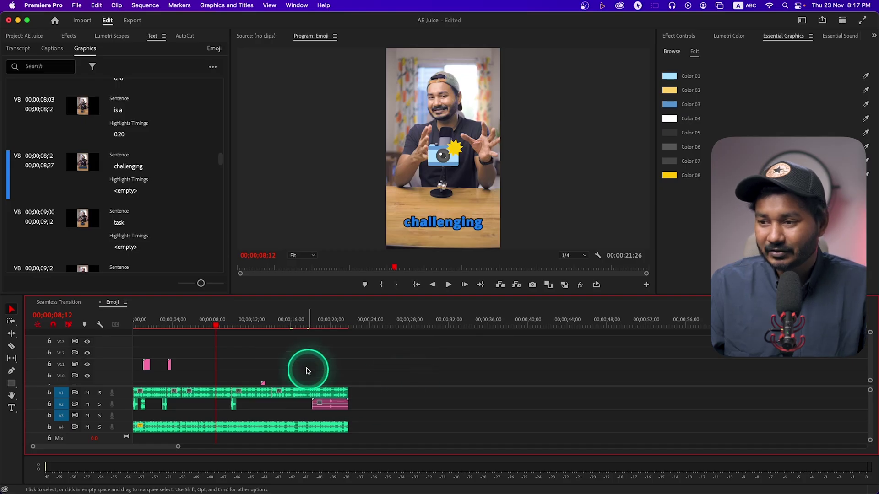
scroll(311, 356, "down", 3)
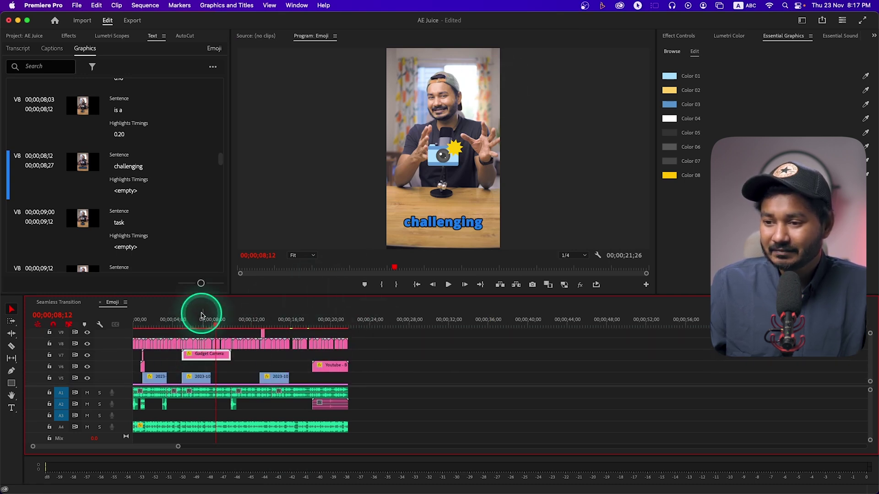
left_click(193, 321)
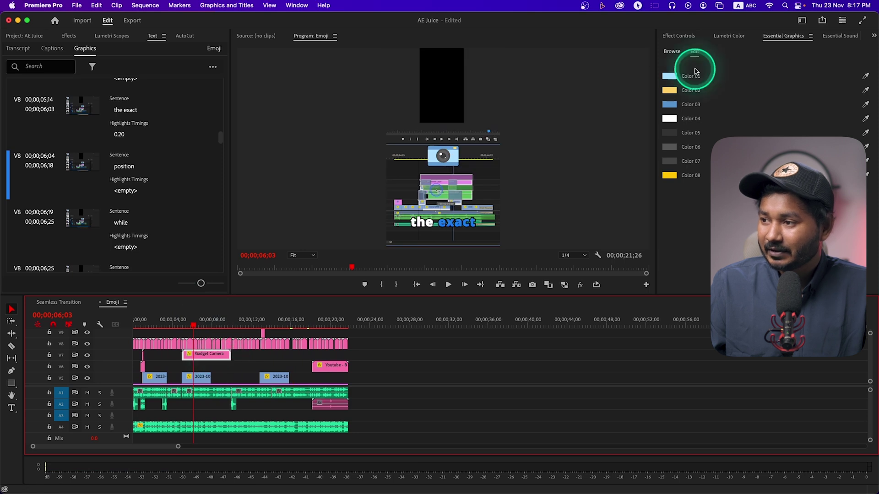
Show the Gadget Camera clip's Effect Controls, deselect it, and bring AEJuice Pack Manager back up
left_click(671, 40)
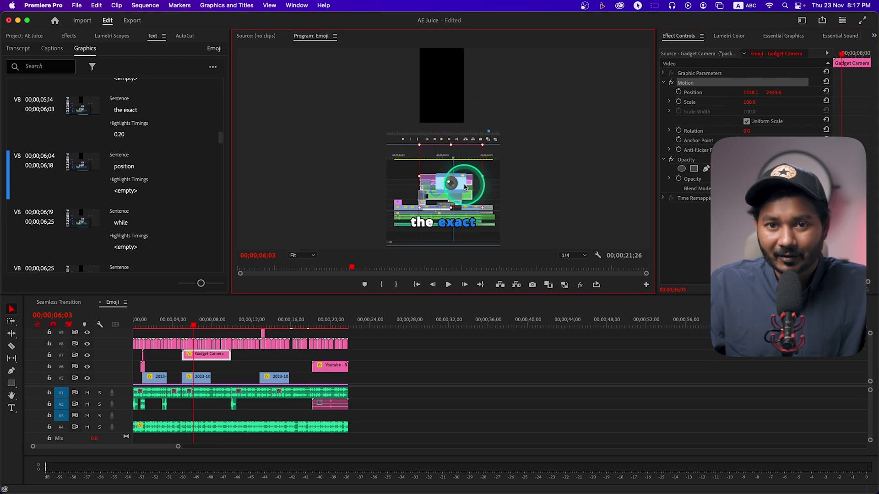
left_click(425, 379)
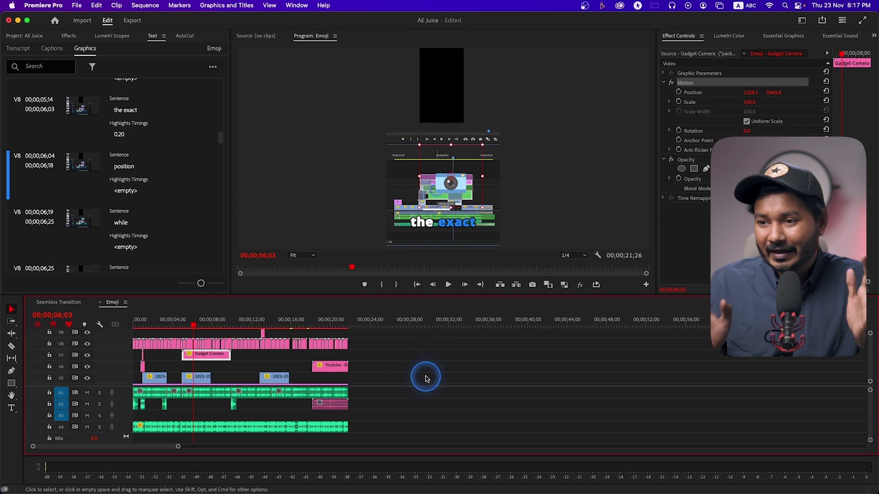
mouse_move(652, 492)
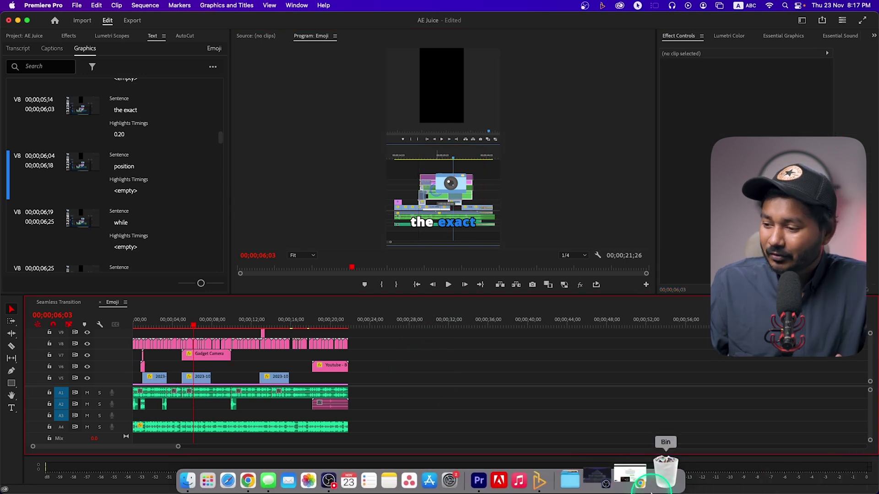
left_click(568, 491)
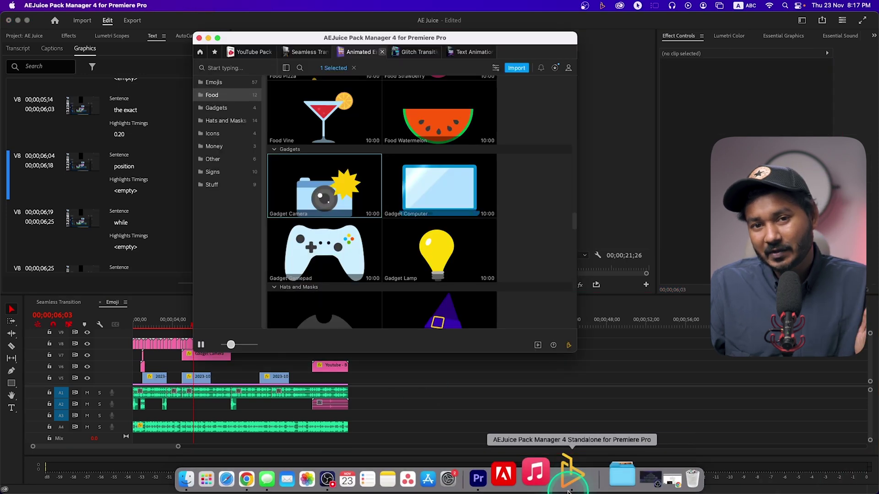
Scroll Pack Manager's home view down to the Free section, then switch to Chrome's Free Plugins page
left_click(202, 53)
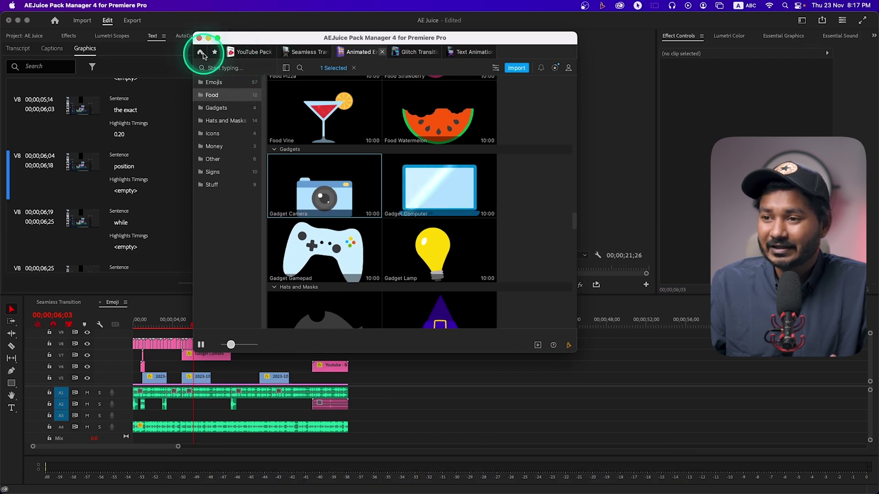
scroll(465, 204, "down", 5)
scroll(465, 196, "down", 3)
scroll(457, 183, "down", 5)
scroll(442, 162, "down", 5)
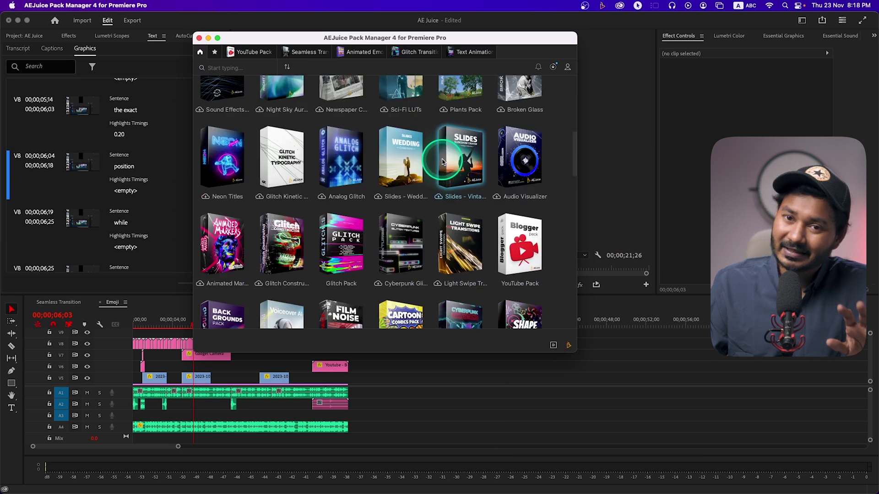
scroll(435, 170, "down", 5)
scroll(431, 173, "down", 5)
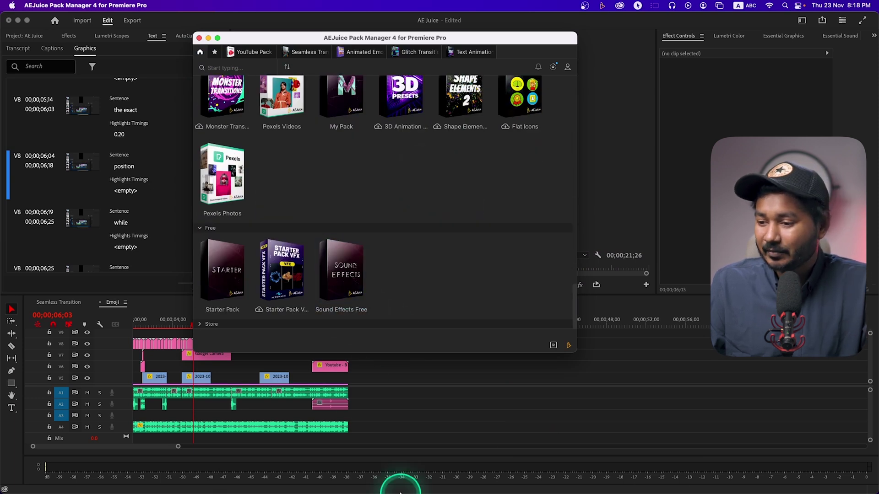
mouse_move(400, 492)
left_click(281, 472)
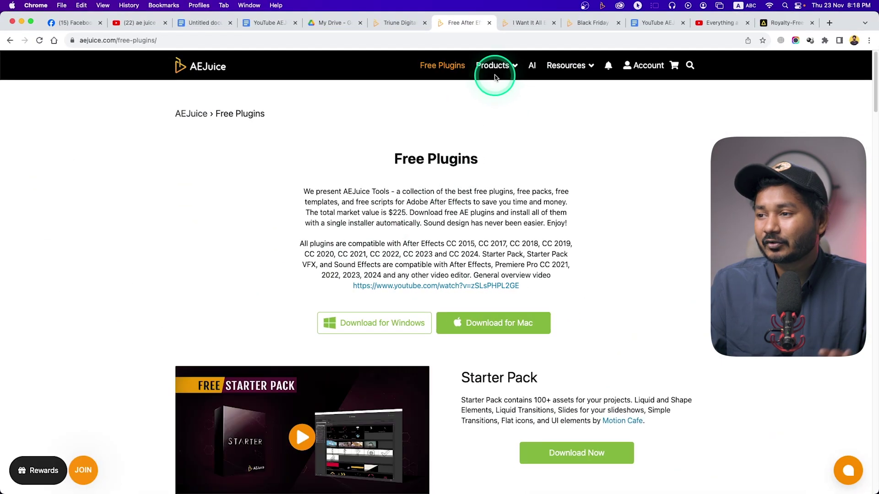
Revisit the Film VFX Bundle page, then open the Black Friday Mega Bundle and highlight its $747 price
left_click(12, 40)
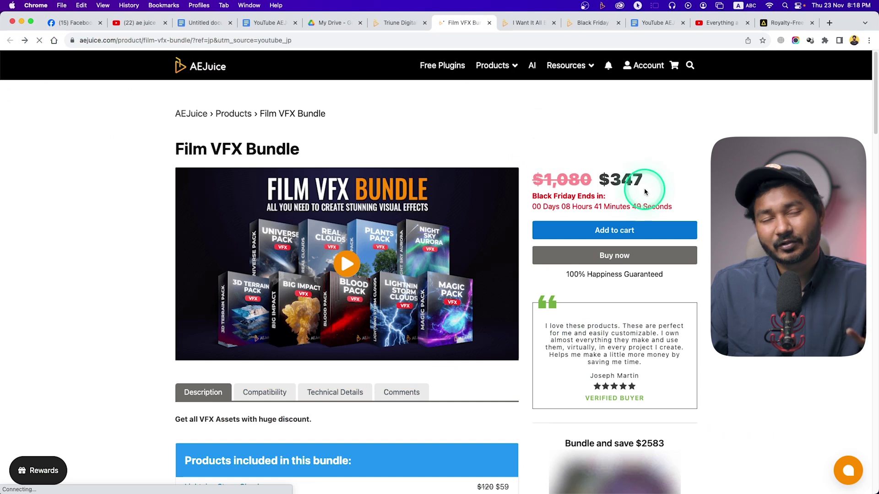
left_click(517, 24)
mouse_move(595, 62)
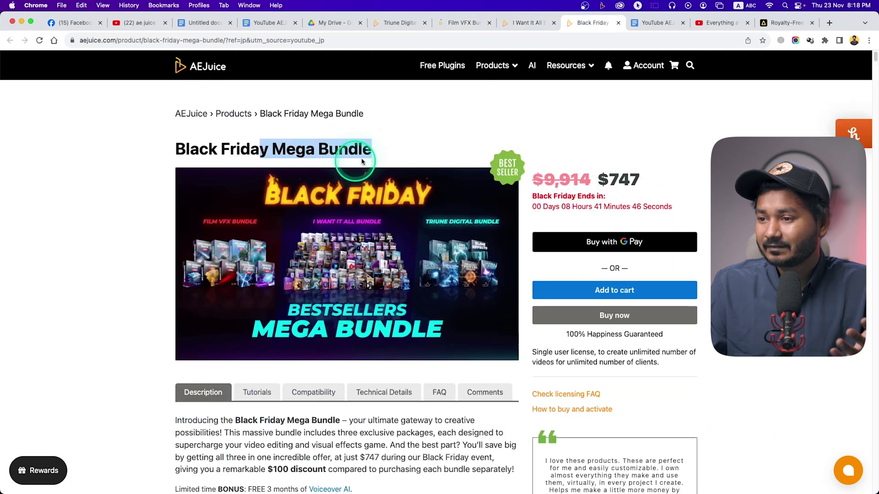
double_click(634, 183)
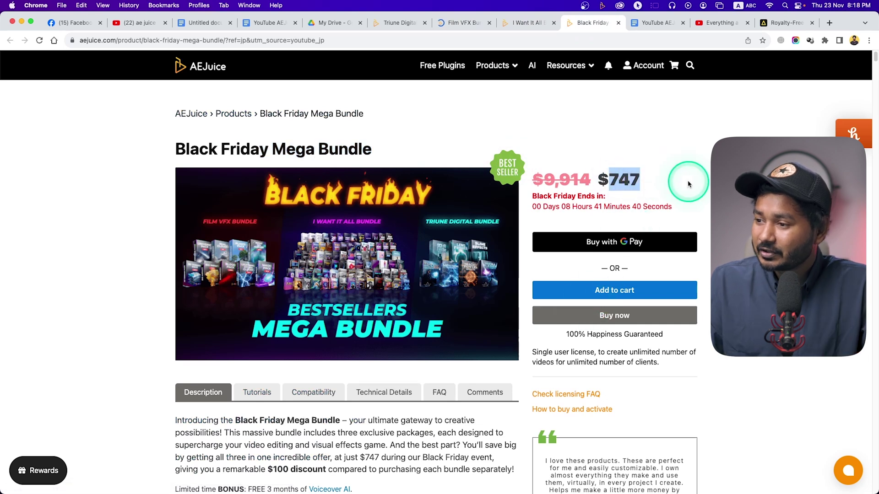
double_click(634, 180)
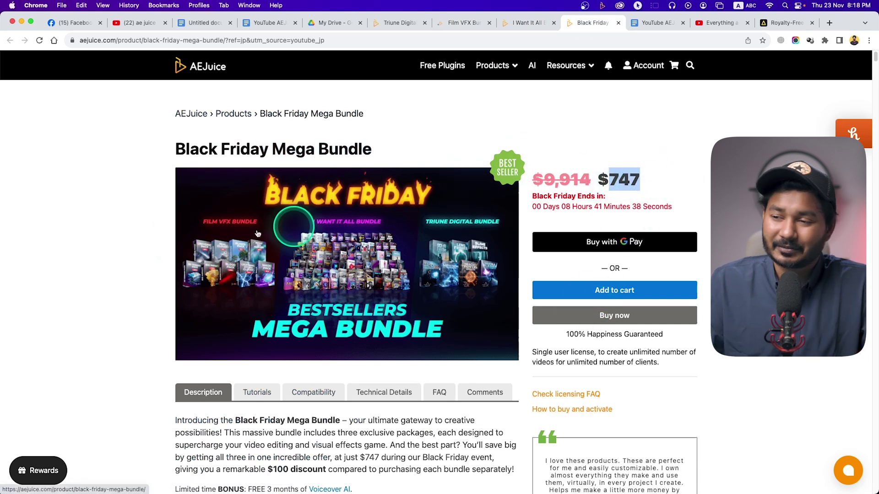